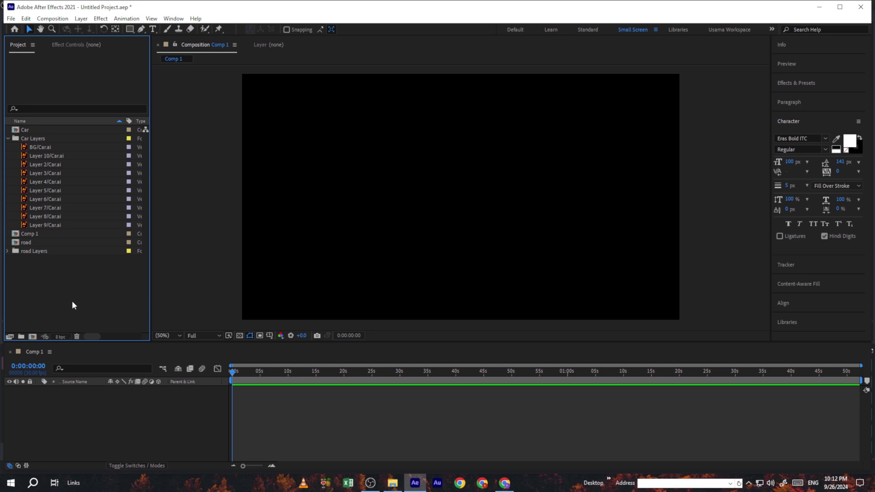
click(41, 149)
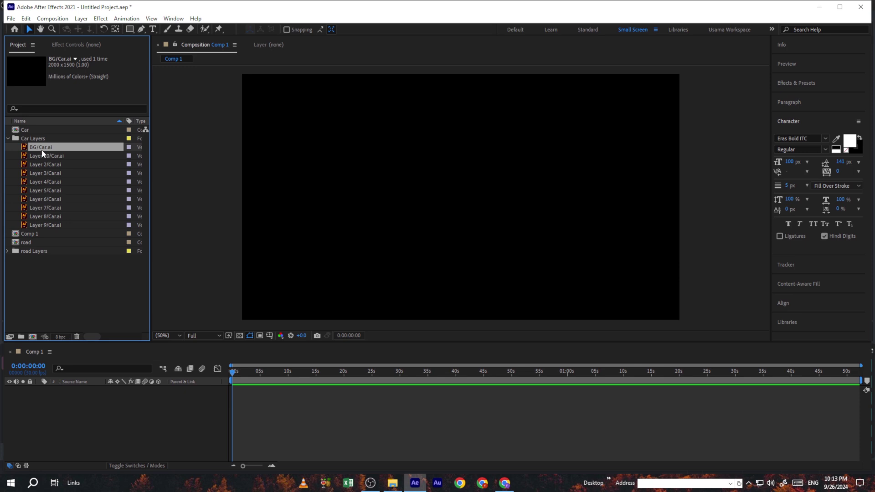
click(9, 140)
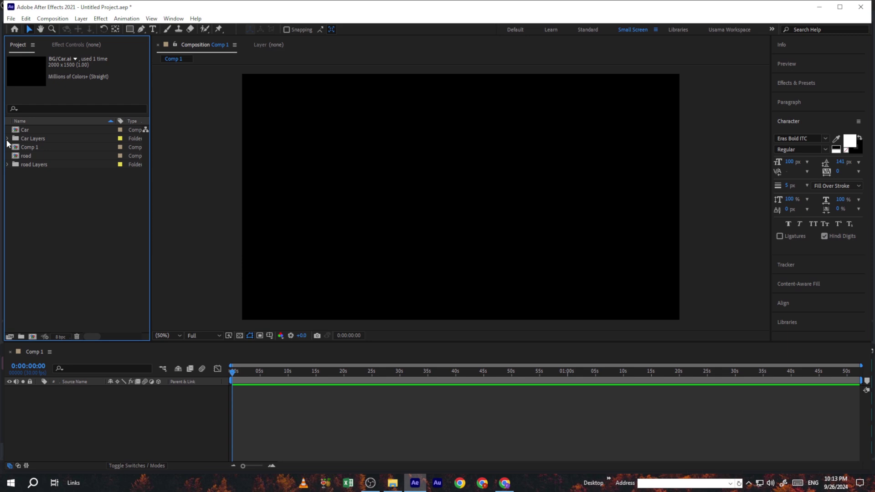
click(39, 139)
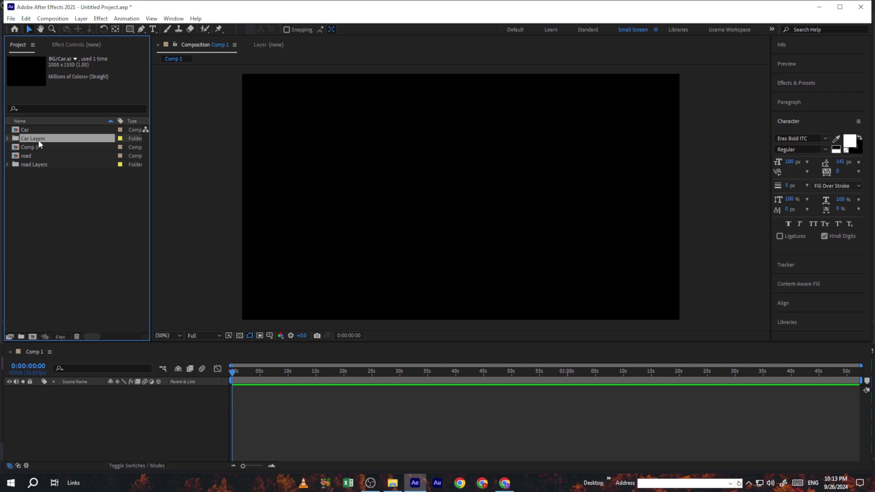
click(28, 165)
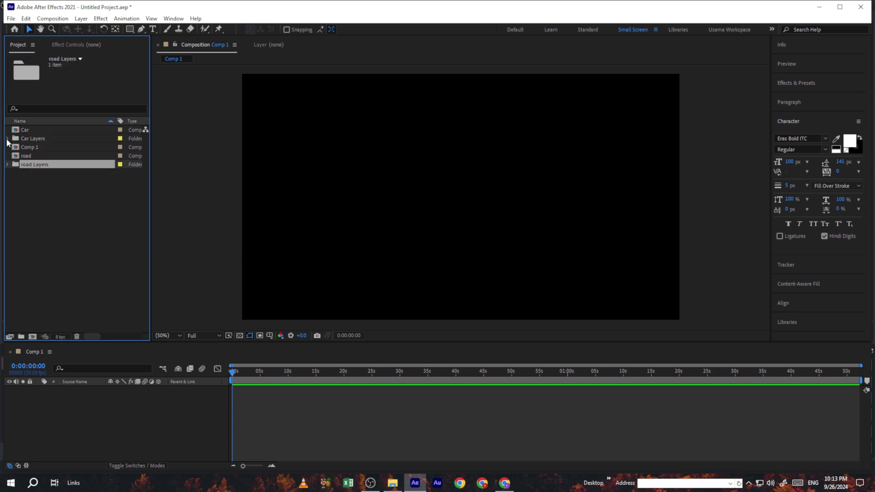
Step: Add all ten layers from the Car Layers folder, BG/Car.ai through Layer 9/Car.ai, to the Comp 1 timeline
click(11, 140)
click(32, 146)
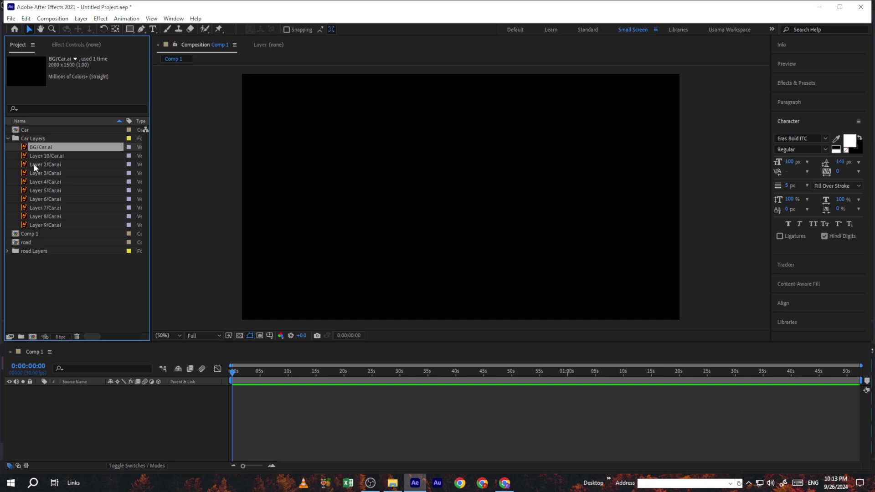
shift+click(42, 223)
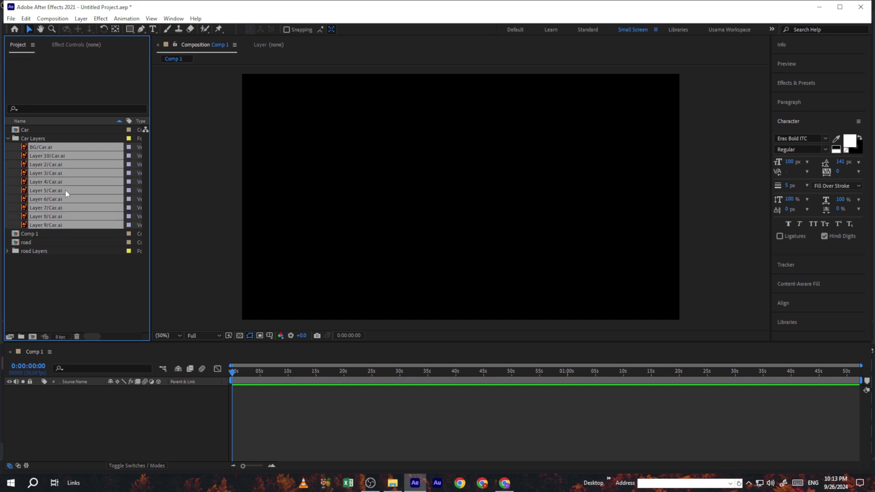
drag(59, 182, 100, 407)
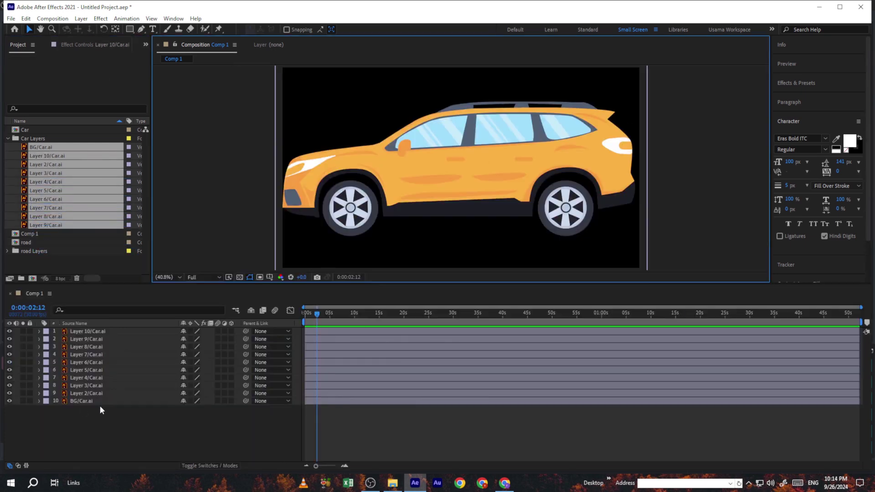
click(84, 426)
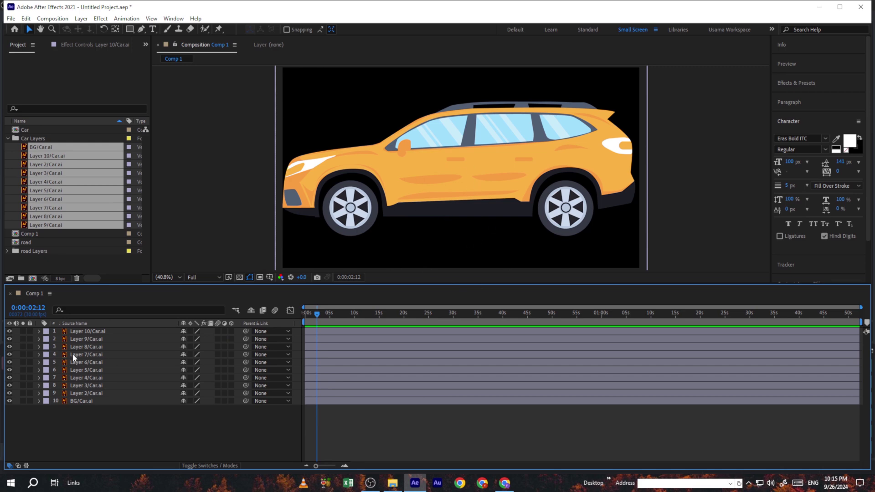
Step: Toggle the visibility of Layer 10, Layer 9, Layer 8 and Layer 6 off and on to identify which car part each holds
click(86, 333)
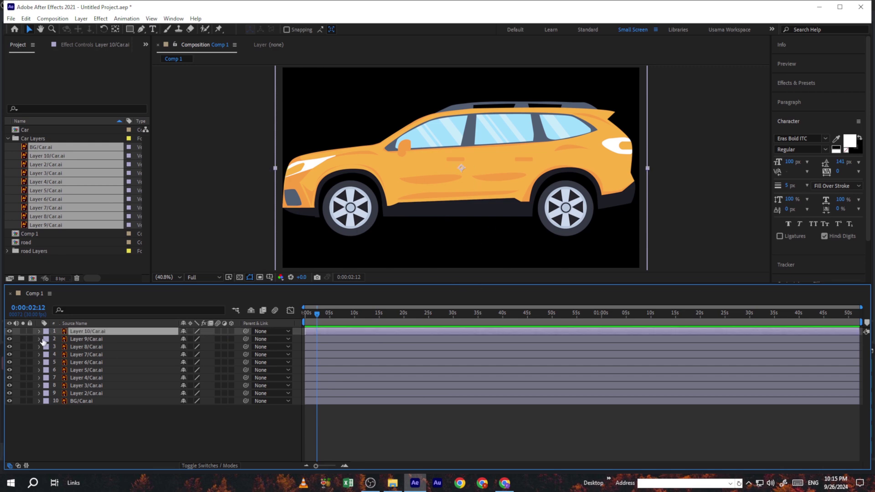
click(9, 331)
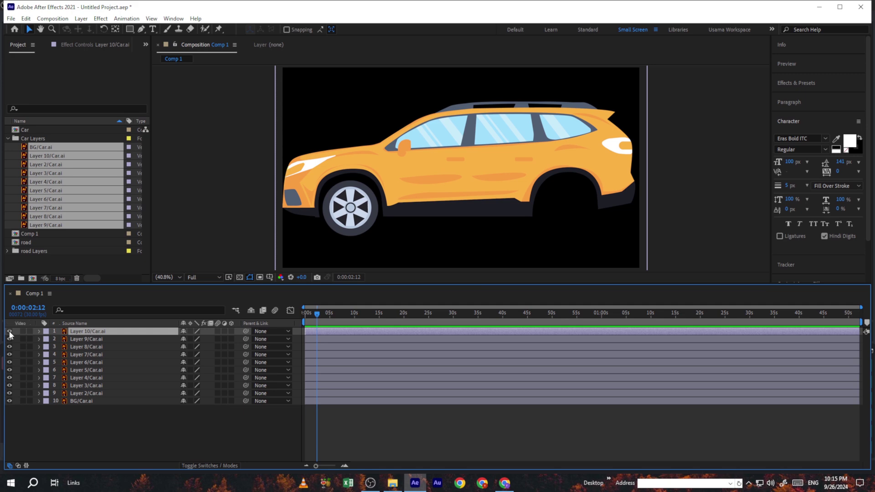
click(9, 332)
click(10, 339)
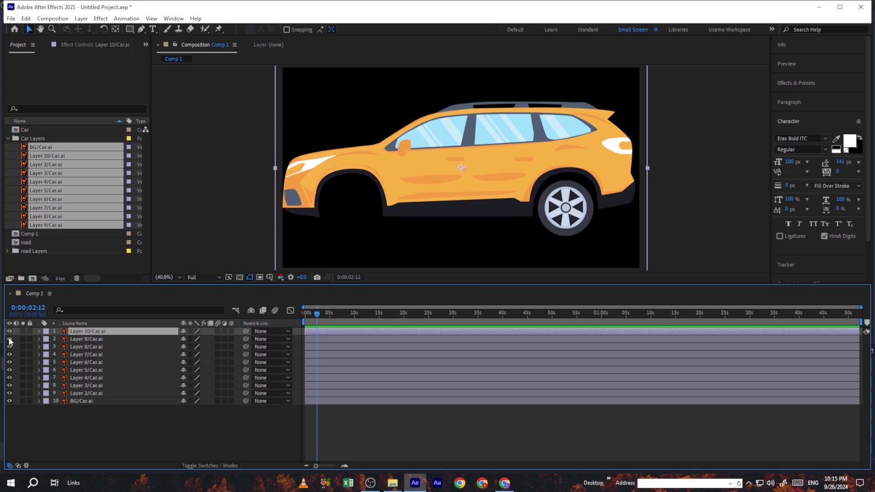
click(9, 339)
click(10, 347)
click(10, 347)
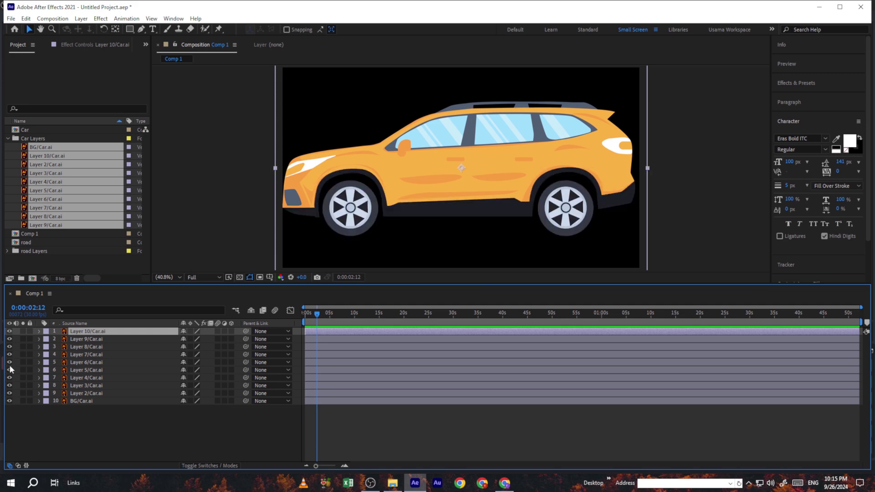
click(10, 362)
click(10, 363)
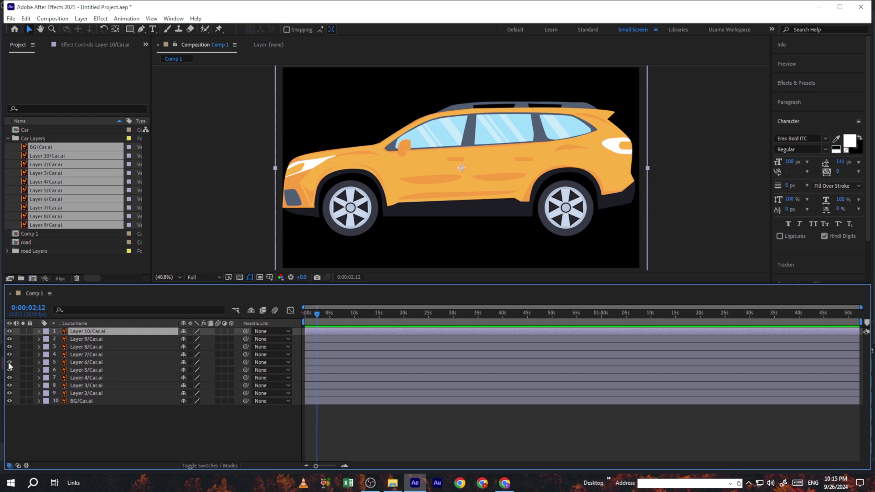
click(201, 221)
click(90, 424)
drag(90, 420, 102, 329)
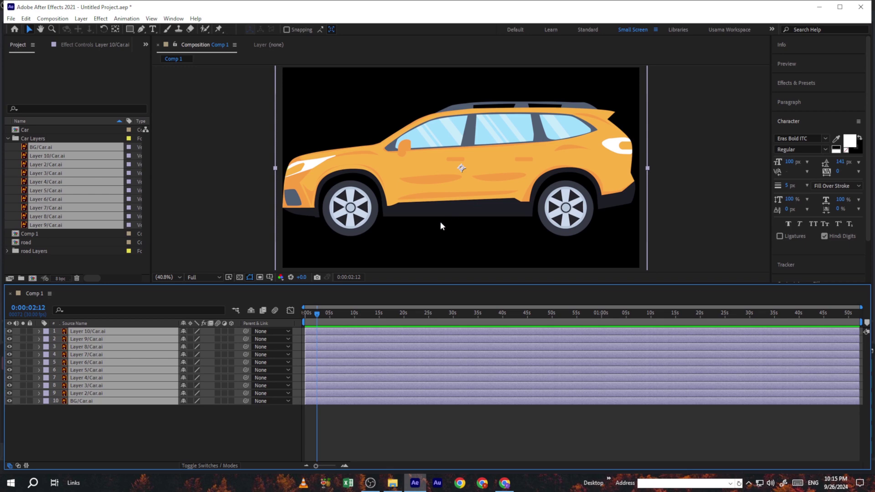
click(216, 232)
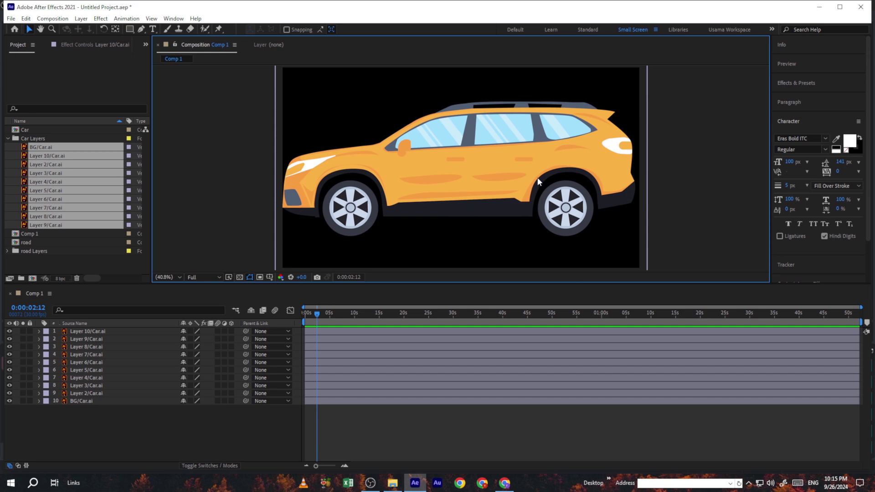
drag(123, 431, 114, 333)
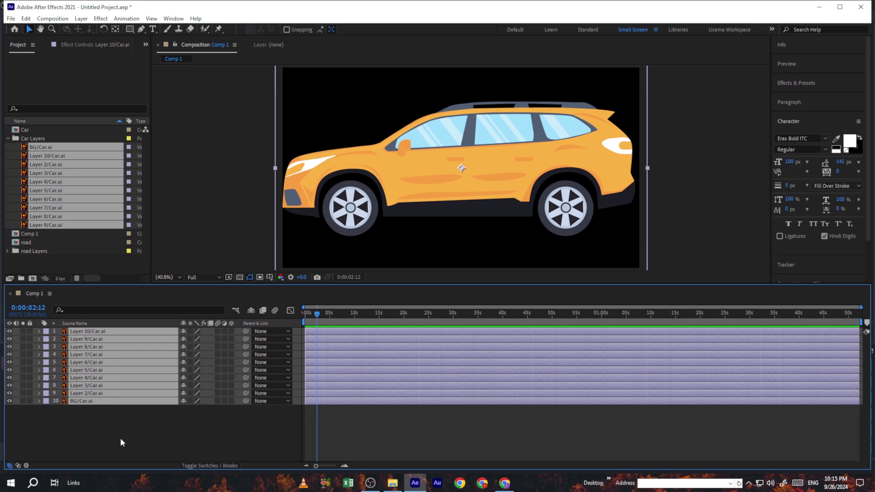
click(105, 422)
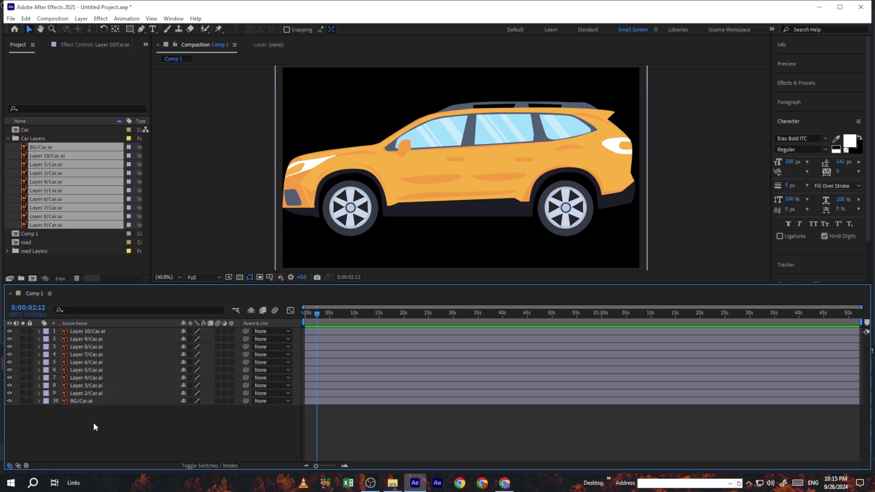
Step: Pre-compose all ten car layers in Comp 1 into a new composition named "car layers"
drag(73, 421, 105, 338)
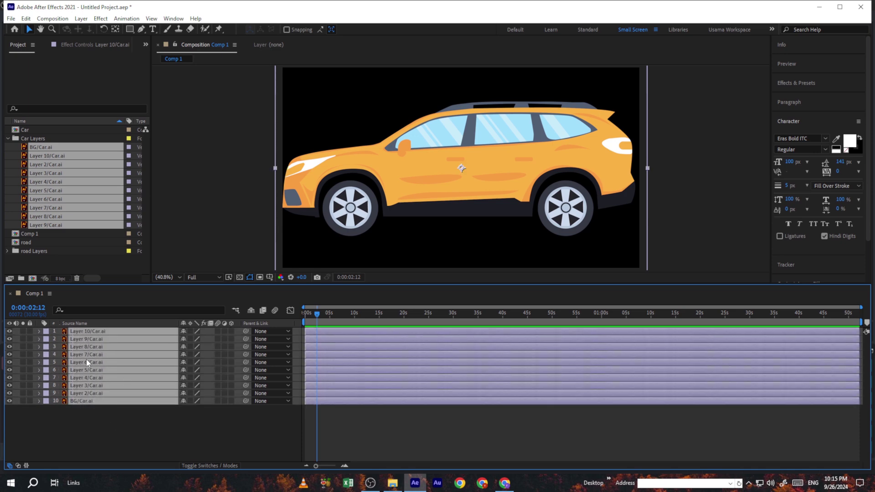
right_click(89, 330)
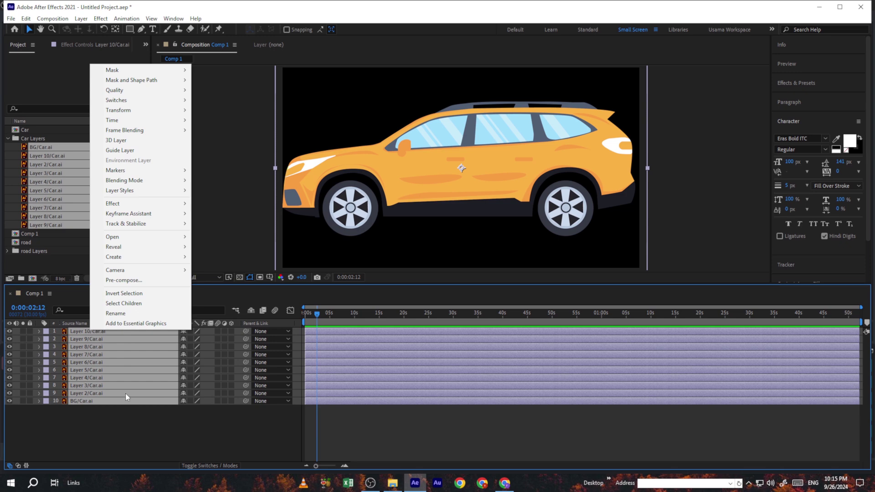
click(113, 282)
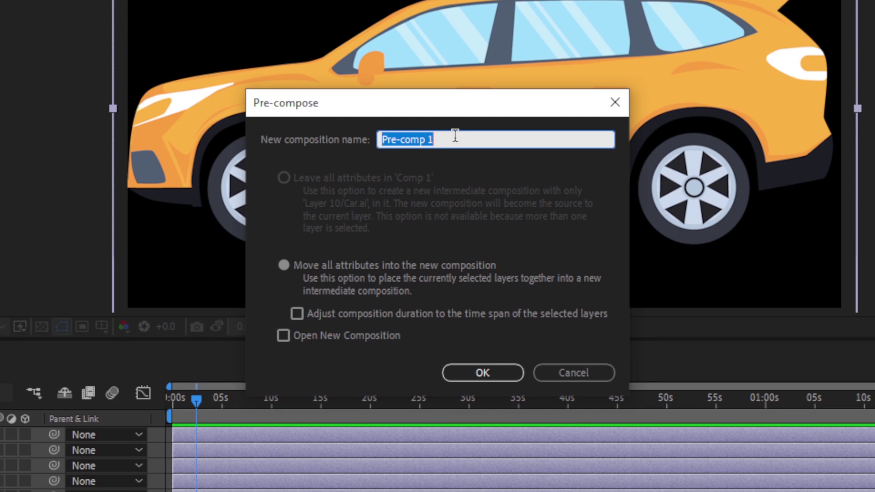
text(car k)
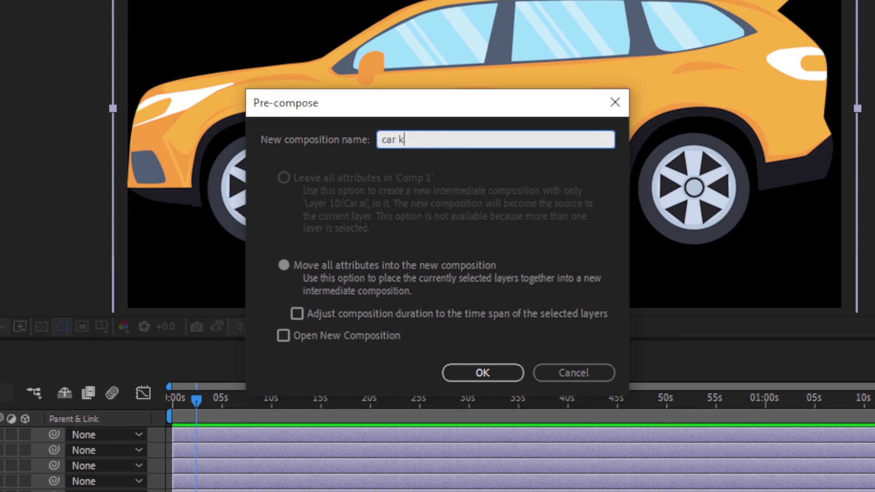
key(BackSpace)
text(layers)
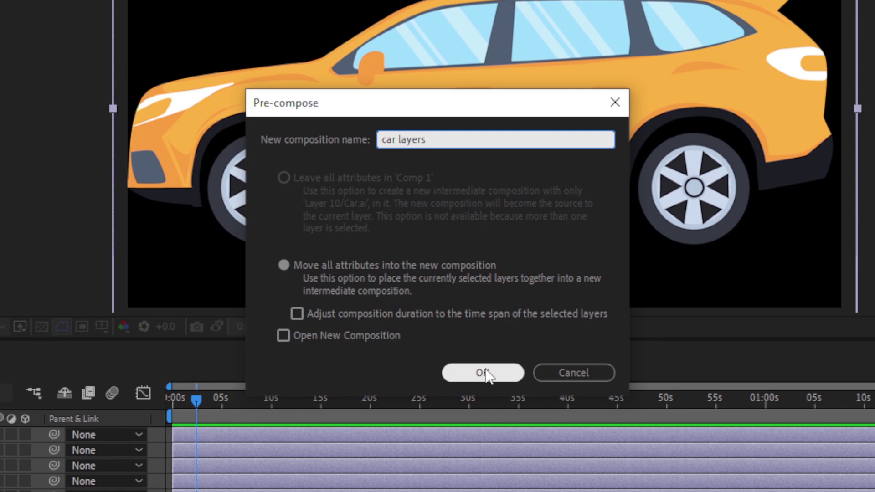
click(469, 372)
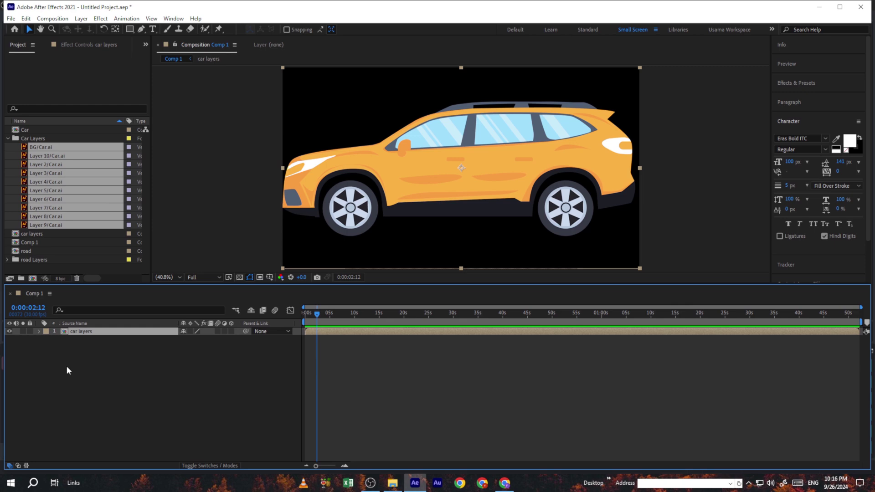
Step: Open the car layers composition to examine its individual layers and compare it with Comp 1
double_click(75, 333)
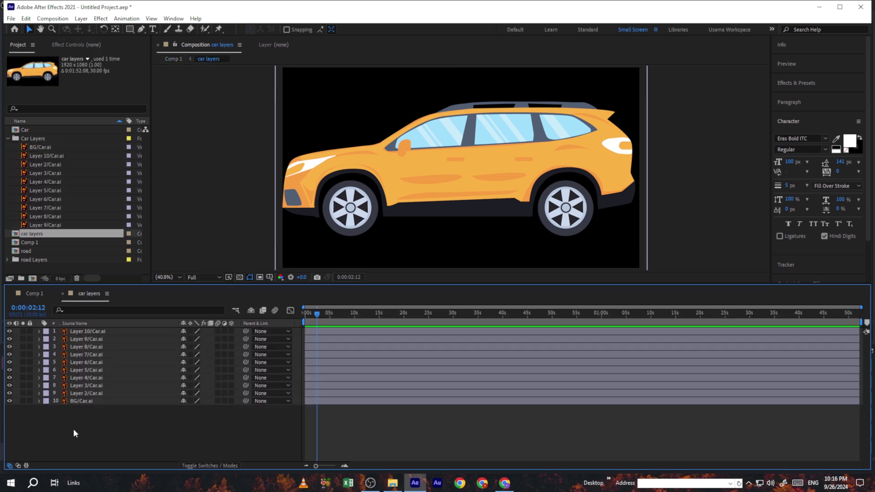
drag(69, 445, 94, 331)
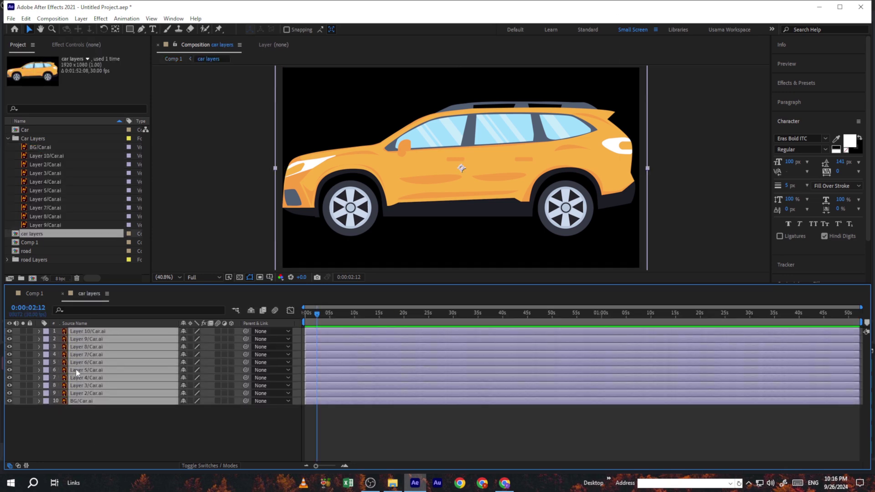
drag(80, 416, 102, 329)
click(111, 432)
click(34, 291)
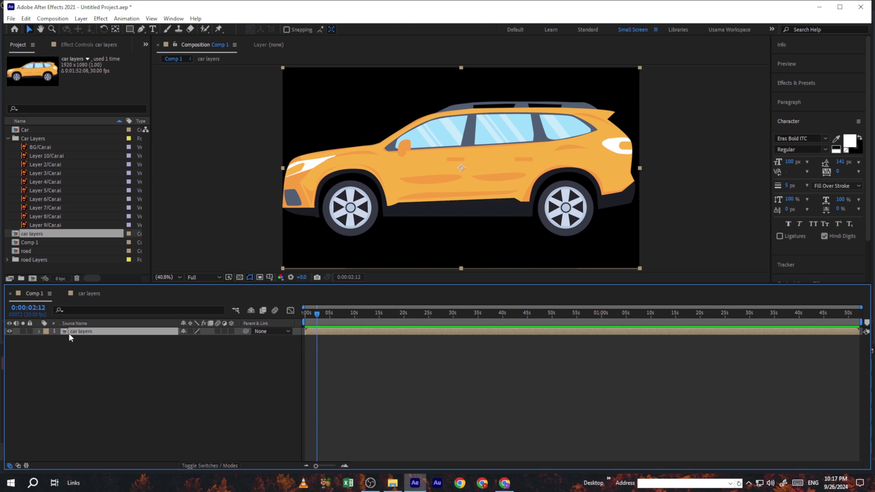
click(93, 294)
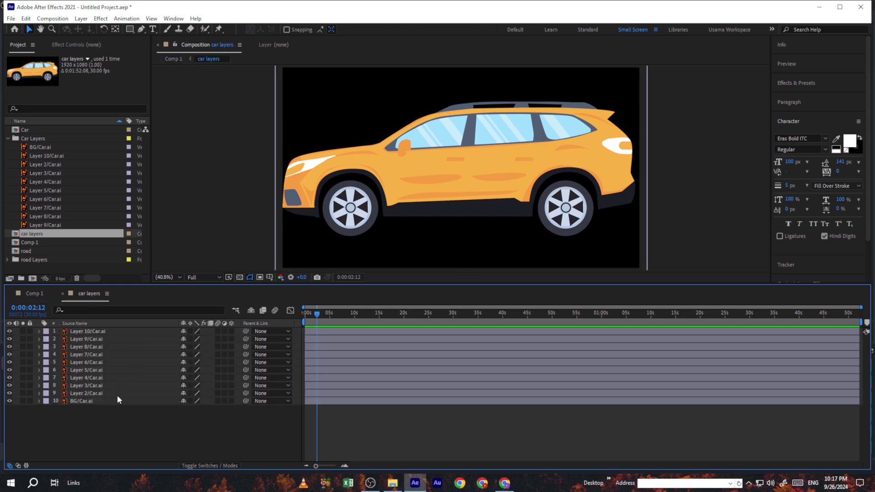
Step: Try shifting the front wheel, Layer 9/Car.ai, on its own in the car layers composition and undo the move
click(86, 339)
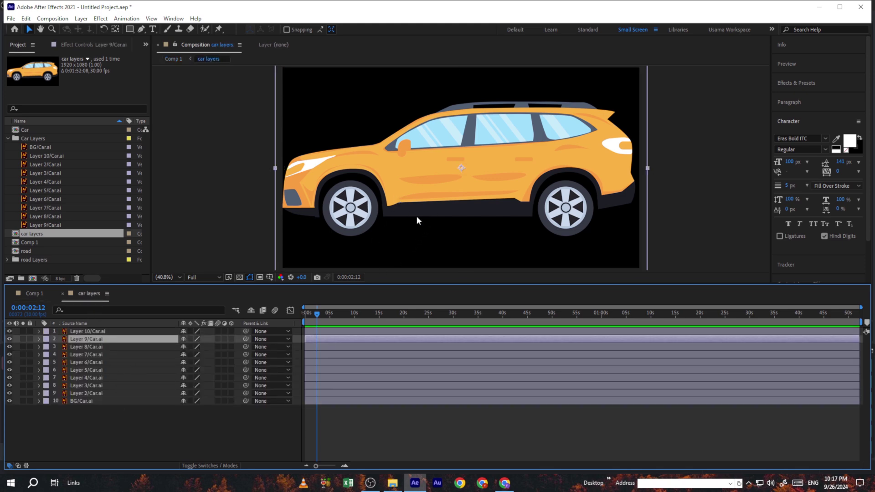
click(345, 226)
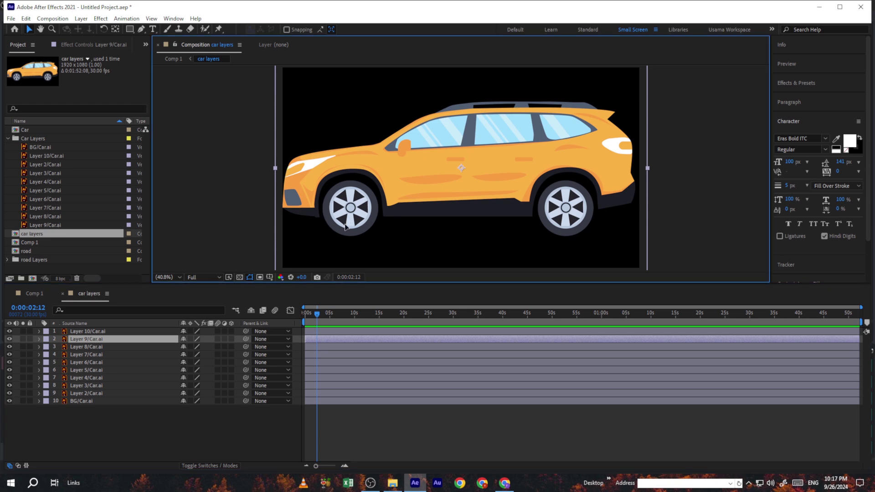
mouse_move(345, 226)
mouse_down()
mouse_move(329, 236)
mouse_move(352, 214)
mouse_up()
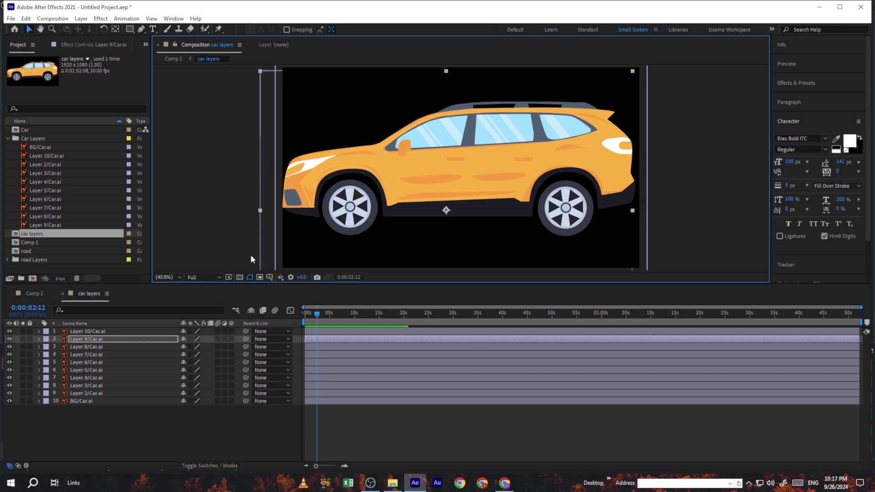
key(ctrl+z)
key(ctrl+shift+z)
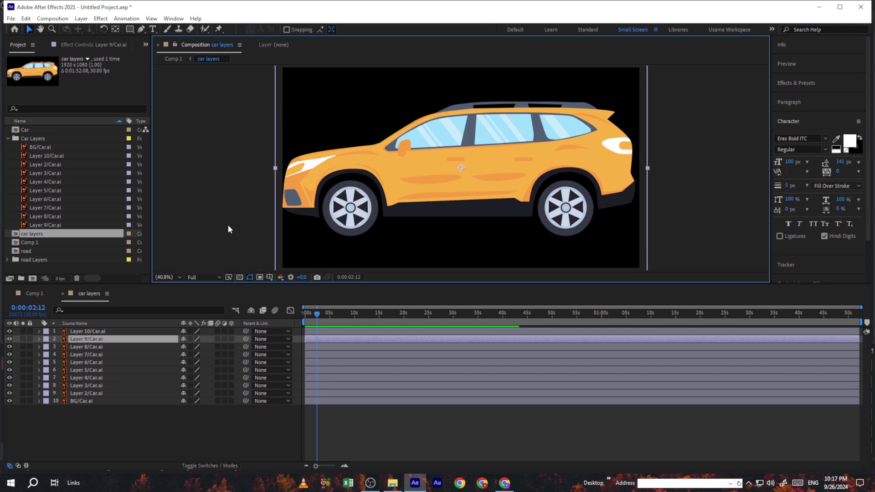
Step: Try shifting the rear wheel, Layer 10/Car.ai, on its own, undo the move, and return to Comp 1
click(93, 331)
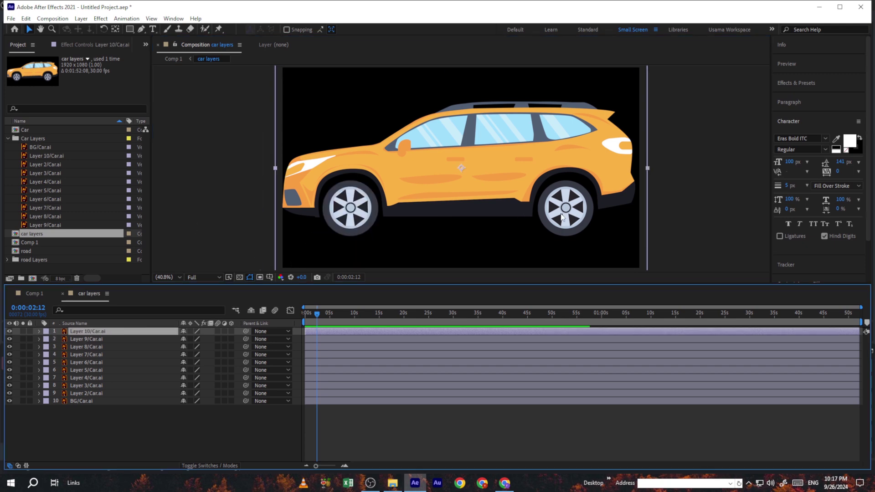
drag(562, 216, 555, 233)
key(ctrl+z)
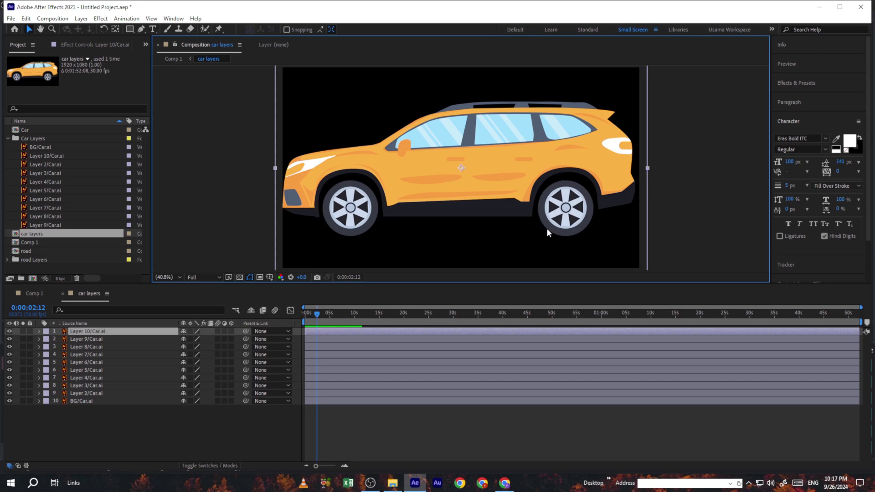
click(240, 238)
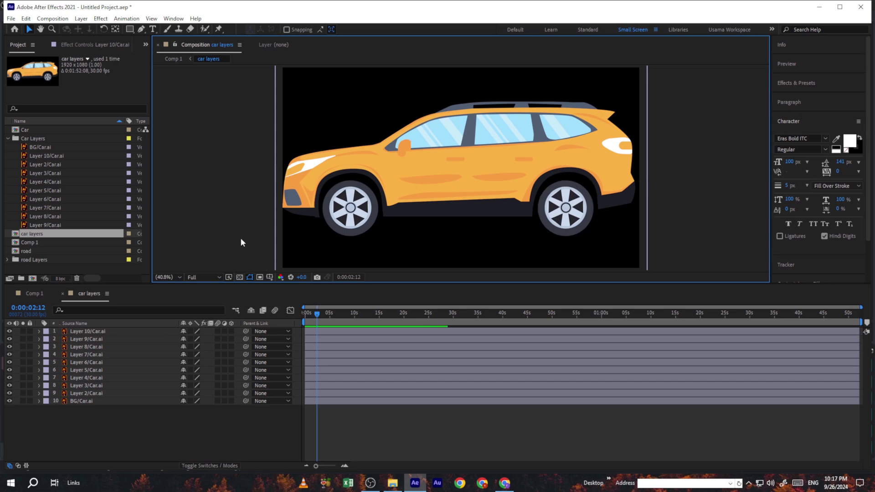
click(36, 294)
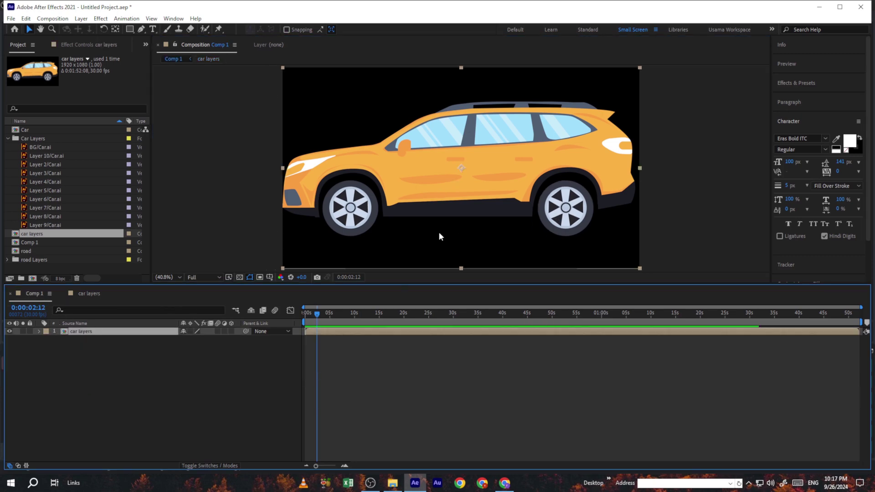
Step: Shift the whole car slightly in Comp 1, and try moving only the rear wheel, Layer 10/Car.ai, in car layers, undoing each wheel move
mouse_move(528, 217)
mouse_down()
mouse_move(523, 226)
mouse_move(536, 187)
mouse_move(504, 182)
mouse_move(547, 192)
mouse_move(503, 172)
mouse_move(506, 184)
mouse_move(551, 193)
mouse_move(524, 201)
mouse_move(541, 227)
mouse_up()
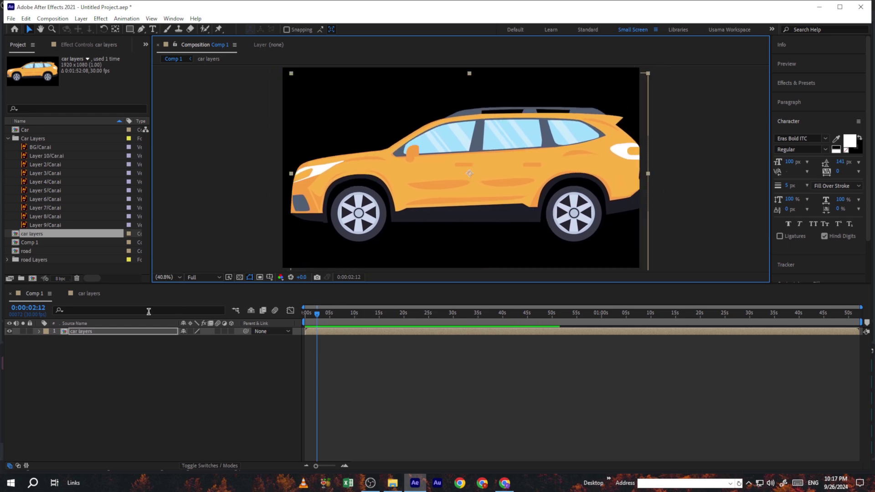
click(93, 293)
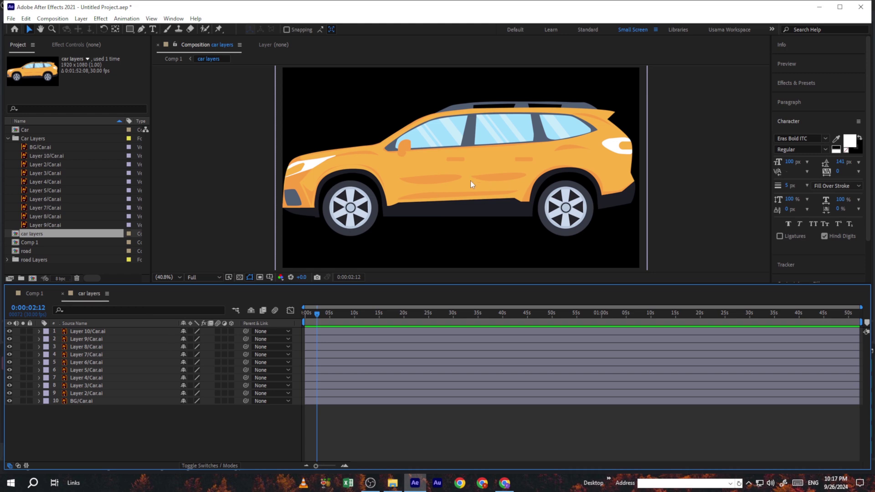
drag(563, 195, 510, 229)
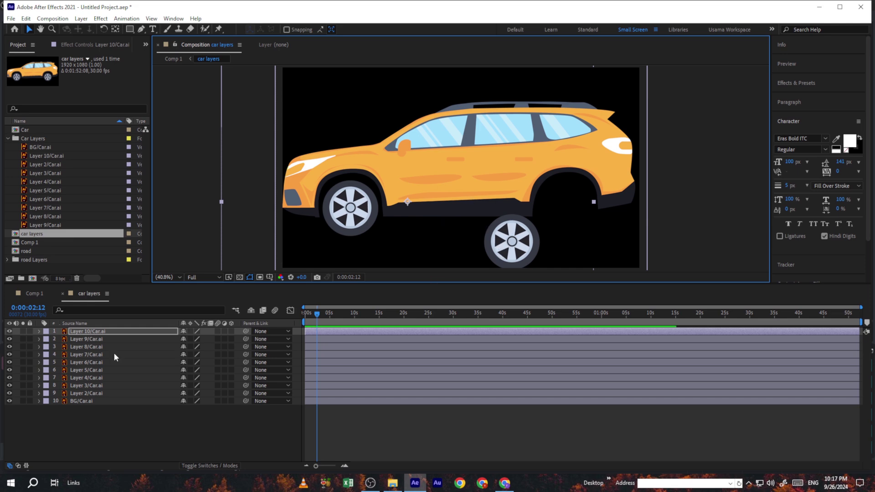
key(ctrl+z)
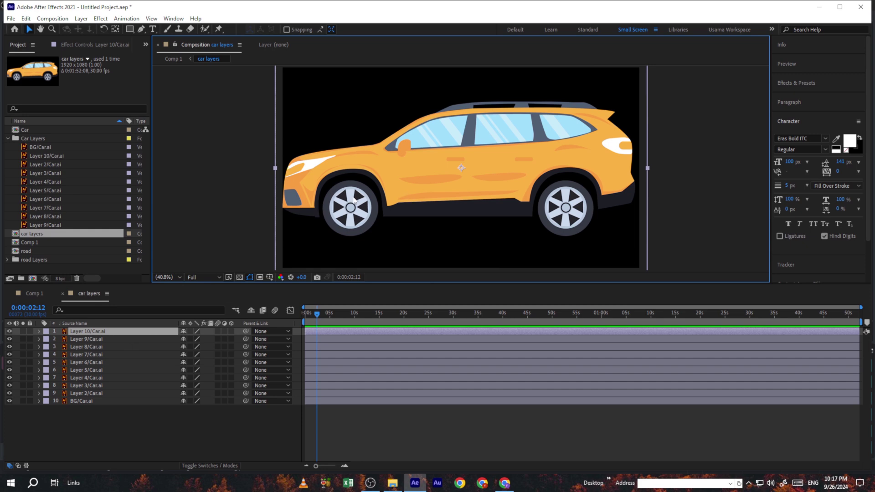
drag(341, 198, 300, 232)
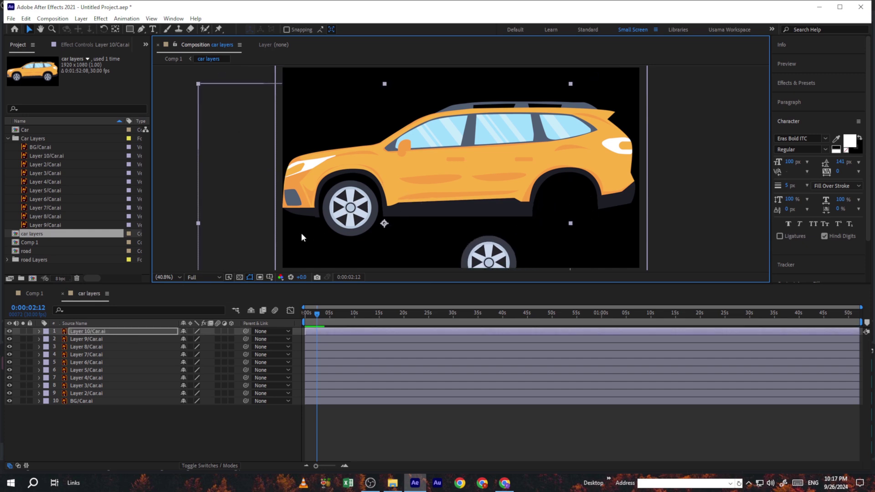
key(ctrl+z)
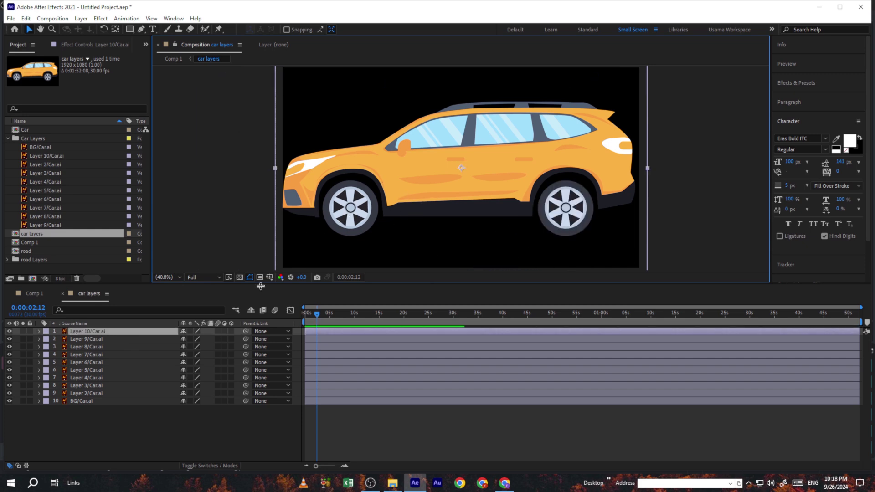
click(34, 294)
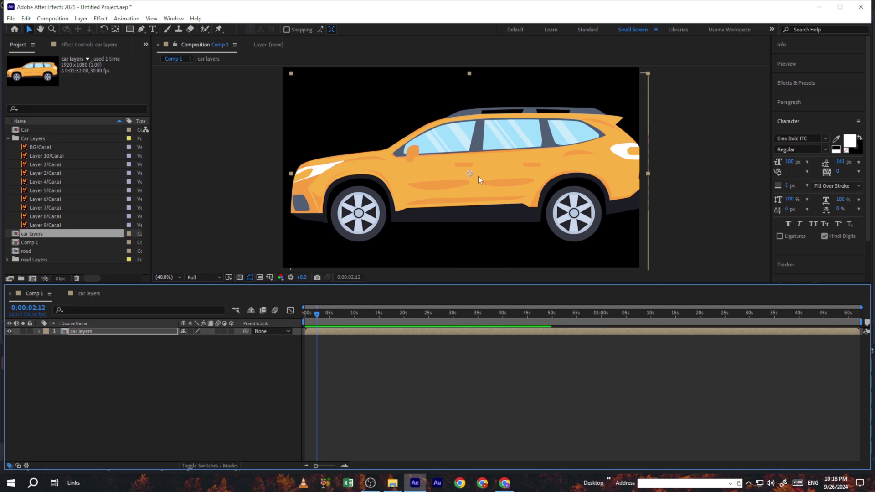
Step: Try moving the entire car layers precomp in Comp 1, undo the move and clear the selection
drag(512, 203, 476, 197)
drag(549, 176, 509, 205)
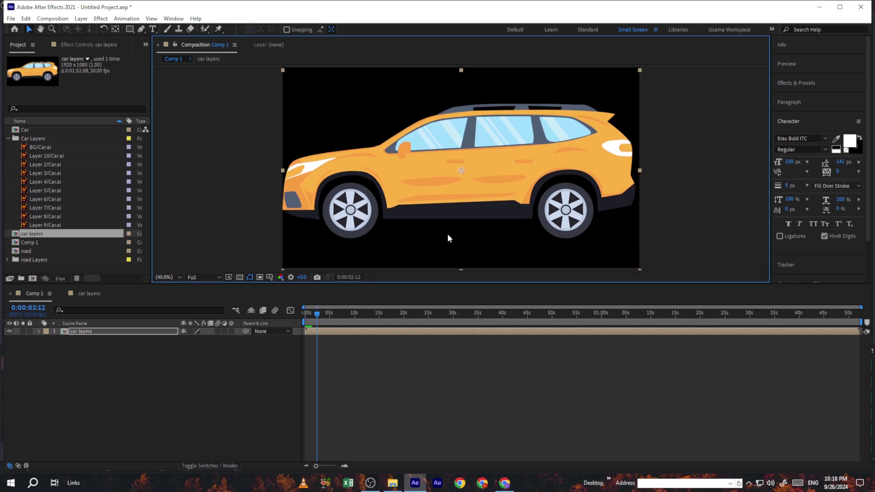
key(ctrl+z)
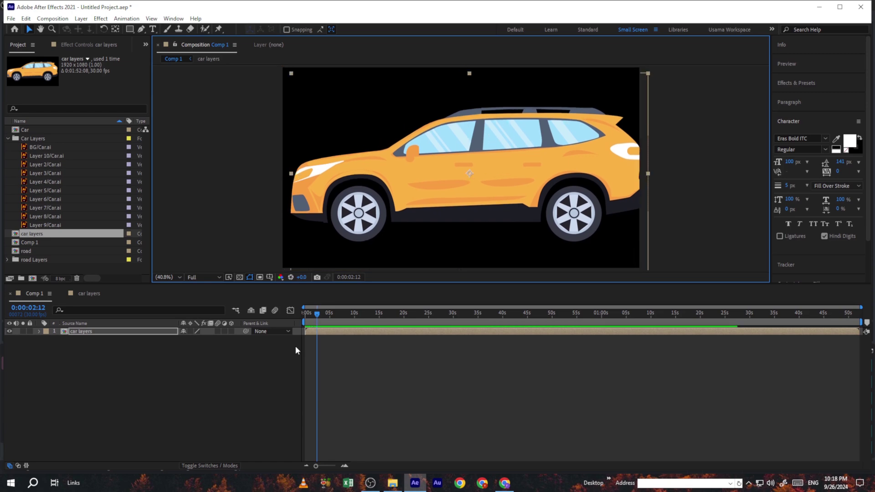
click(248, 190)
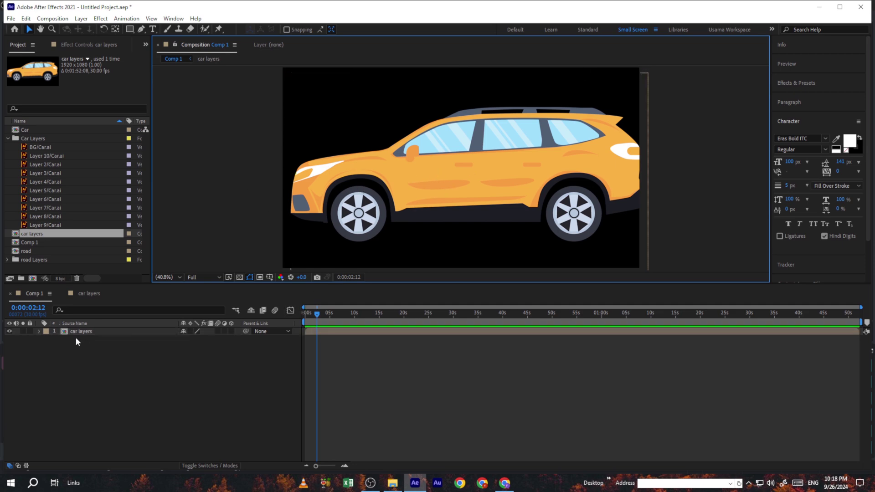
Step: Collapse the Car Layers folder, expand road Layers and add Layer 1/road.ai to Comp 1
click(7, 138)
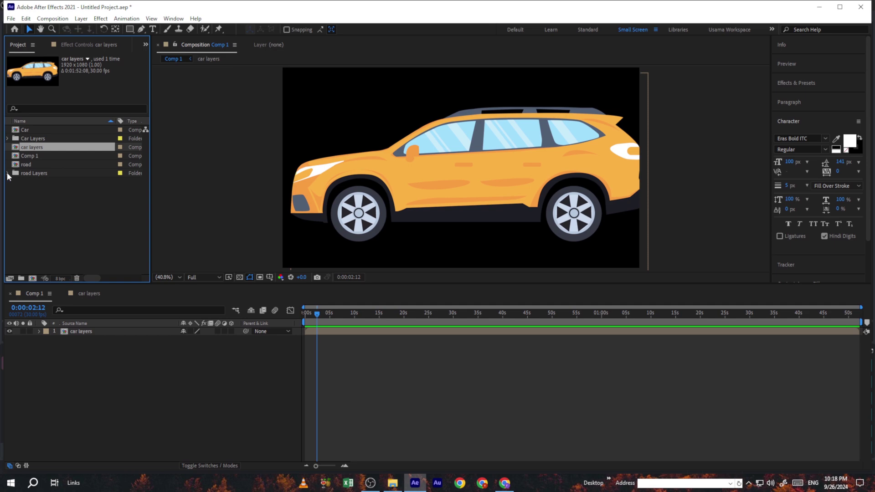
click(7, 174)
drag(46, 182, 483, 193)
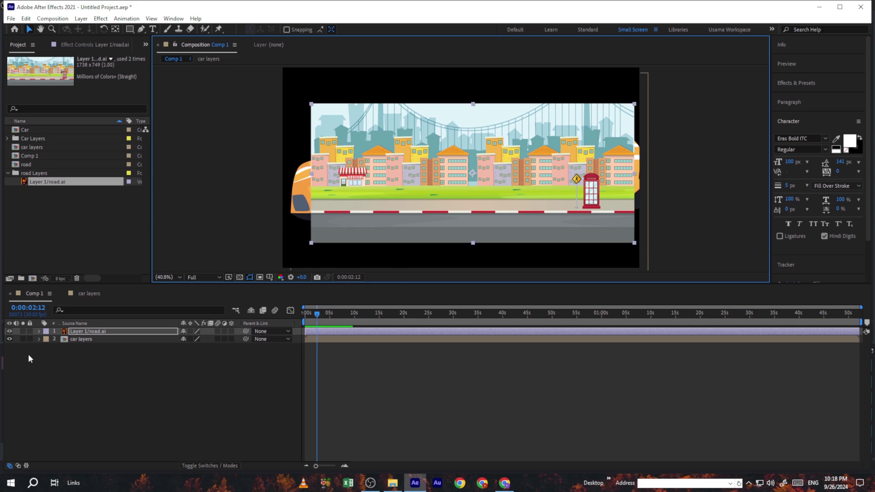
Step: Scale Layer 1/road.ai to 155% and reposition it to about 576, 544 so the street fills the frame
click(39, 331)
click(48, 339)
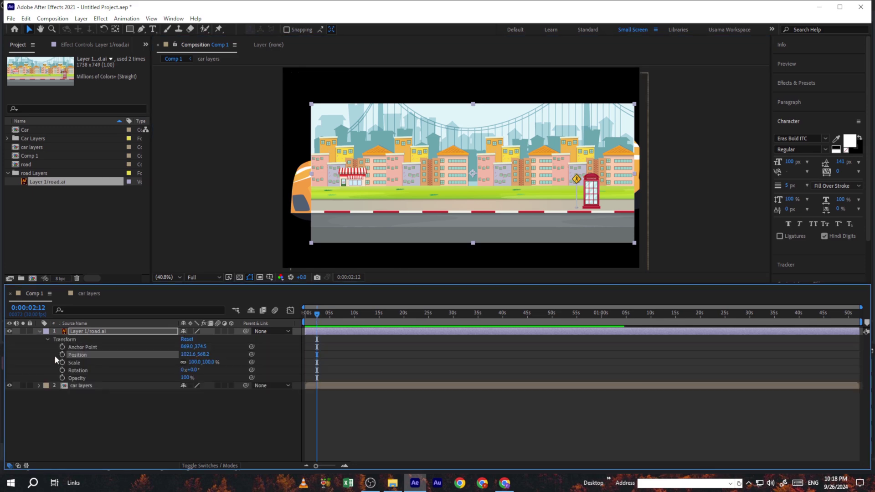
drag(195, 363, 219, 359)
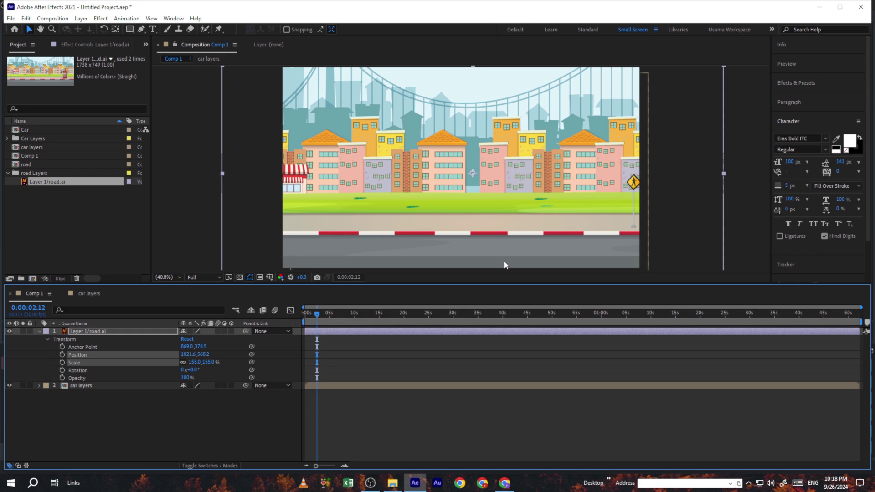
drag(503, 248, 425, 238)
click(103, 425)
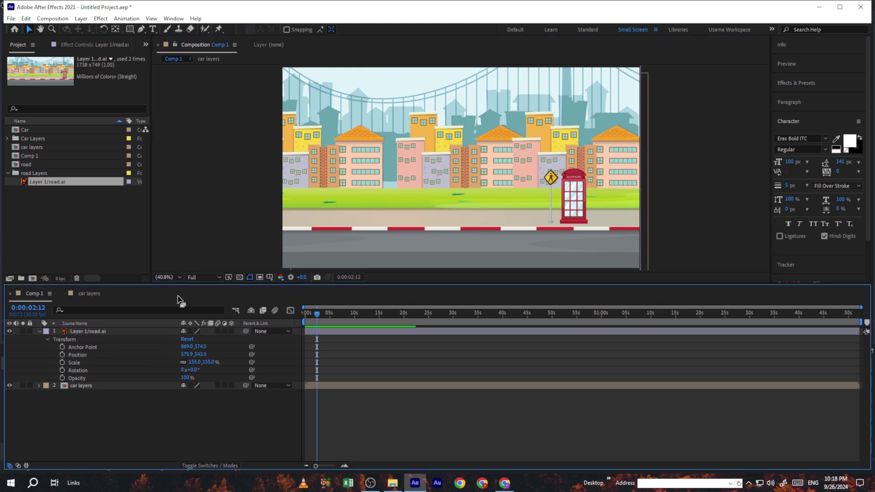
click(38, 333)
Step: Compare the stacking of the two layers in Comp 1 and move Layer 1/road.ai below car layers
click(73, 333)
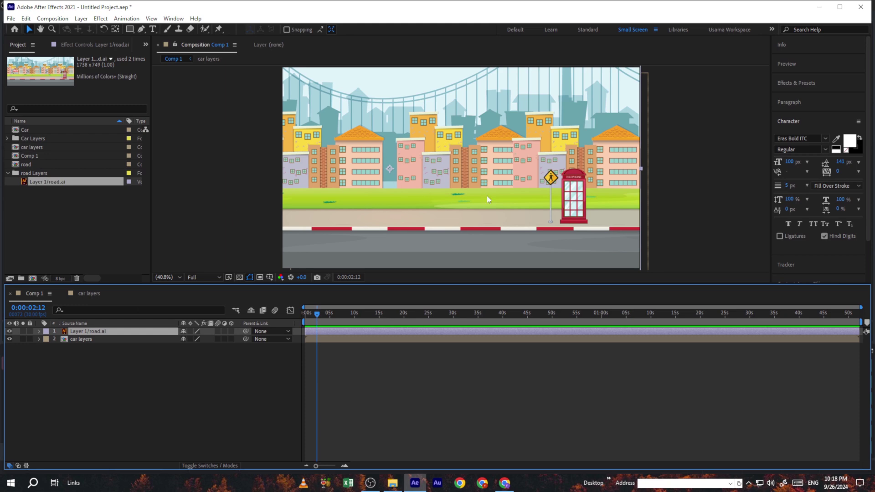
click(78, 341)
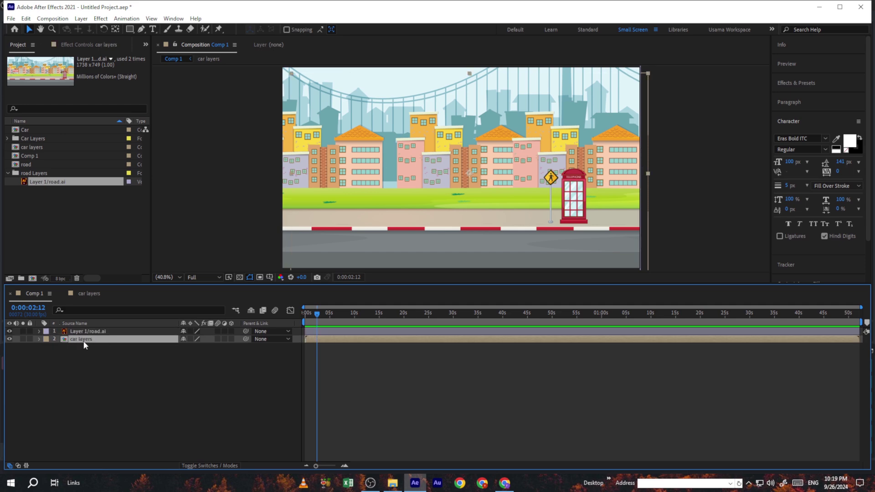
click(84, 352)
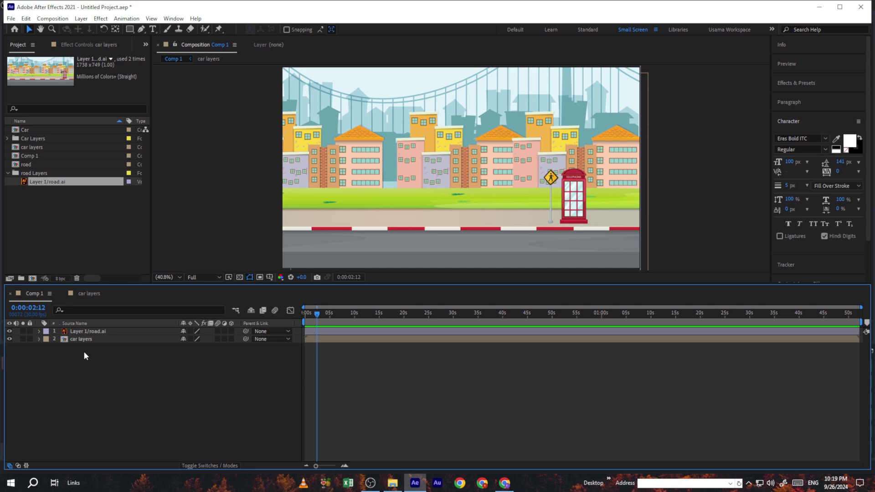
click(88, 330)
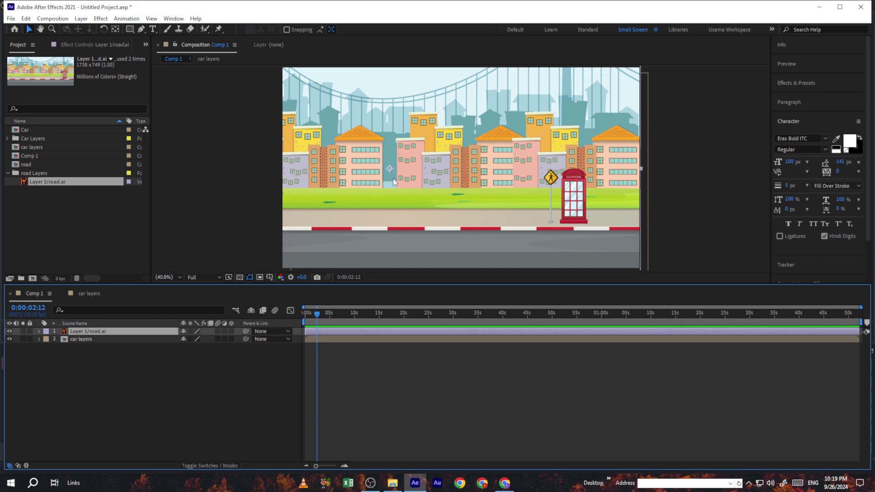
click(78, 340)
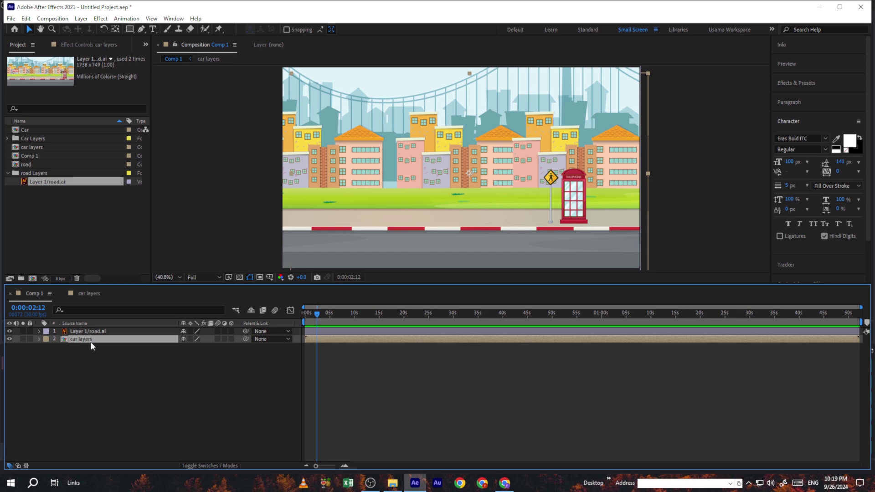
click(76, 332)
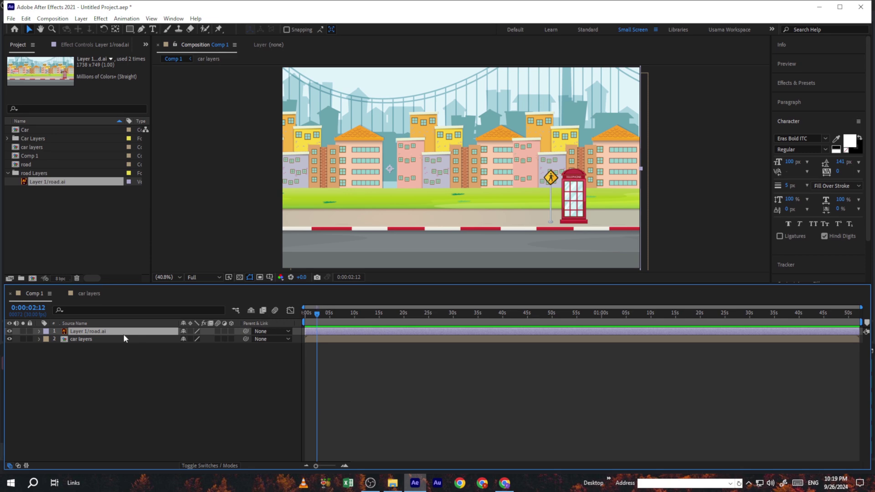
drag(93, 331, 90, 344)
click(141, 378)
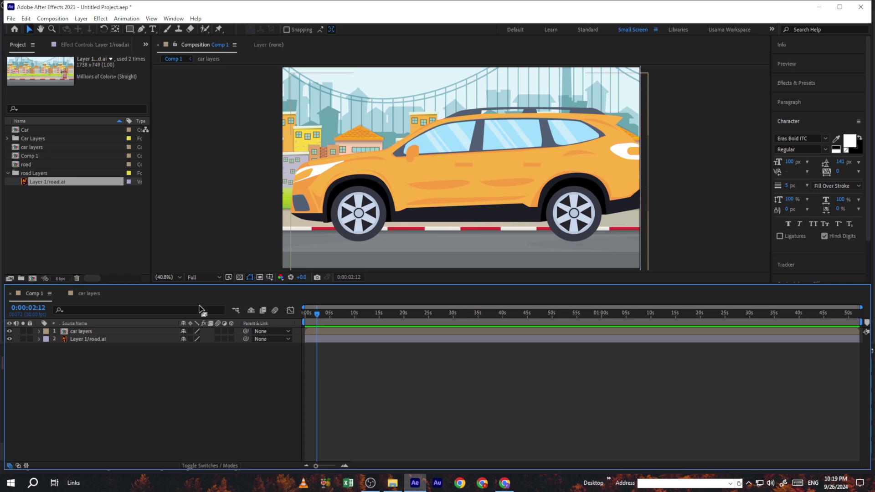
Step: Lower the full-size car layers precomp onto the road, to position about 989, 680
click(77, 340)
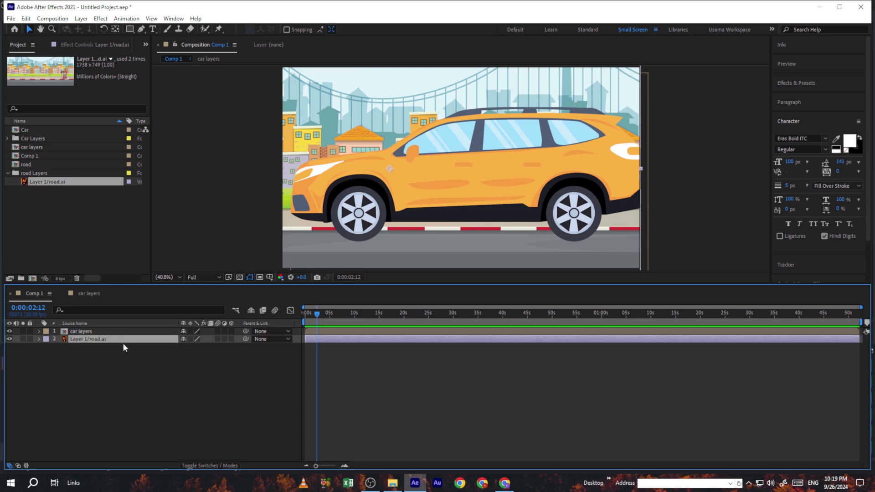
click(83, 332)
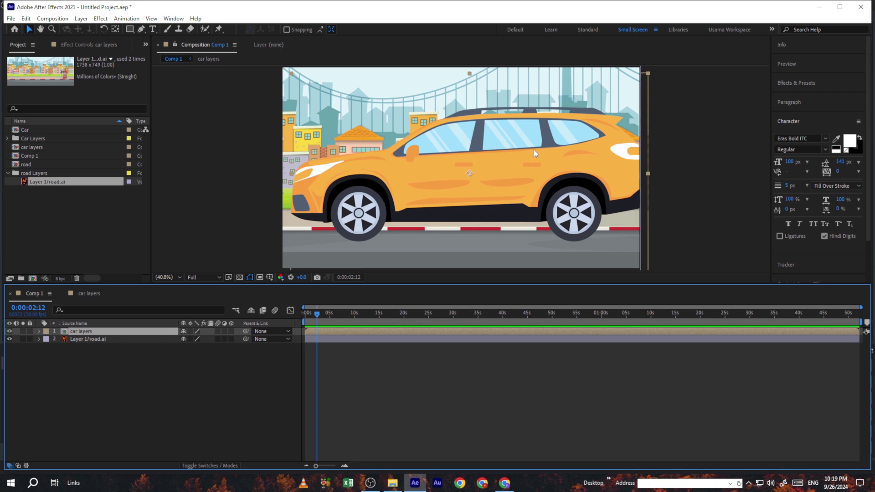
drag(534, 149, 530, 171)
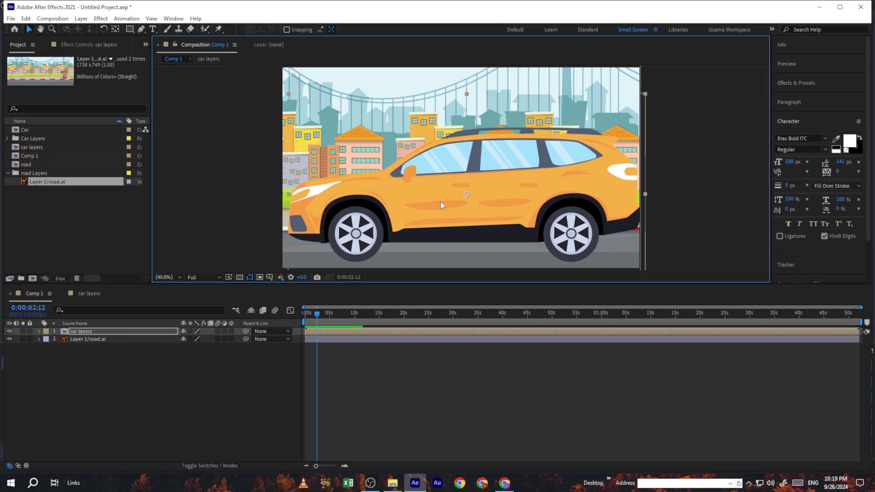
click(88, 339)
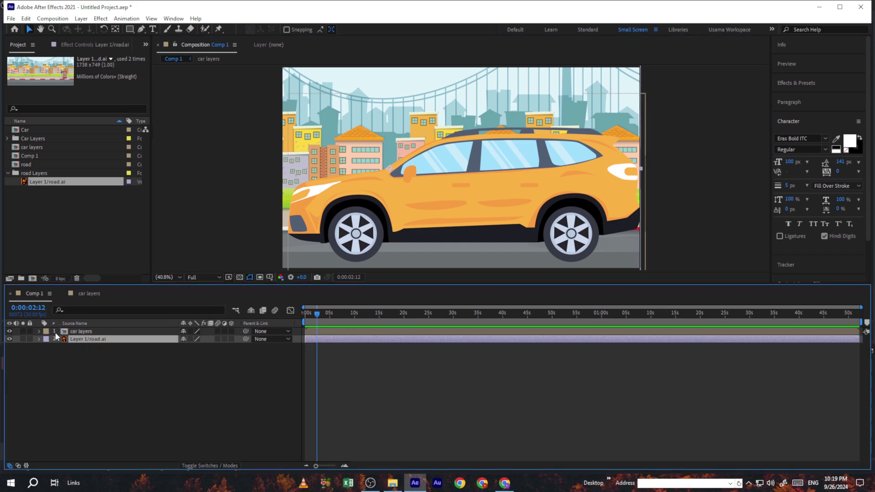
Step: Set the scale of the car layers precomp in Comp 1 to 40%
click(39, 331)
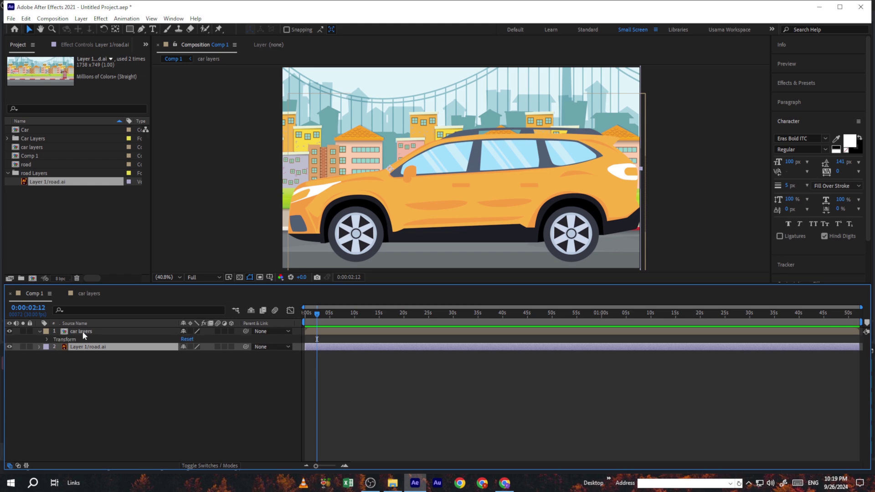
click(83, 332)
click(48, 340)
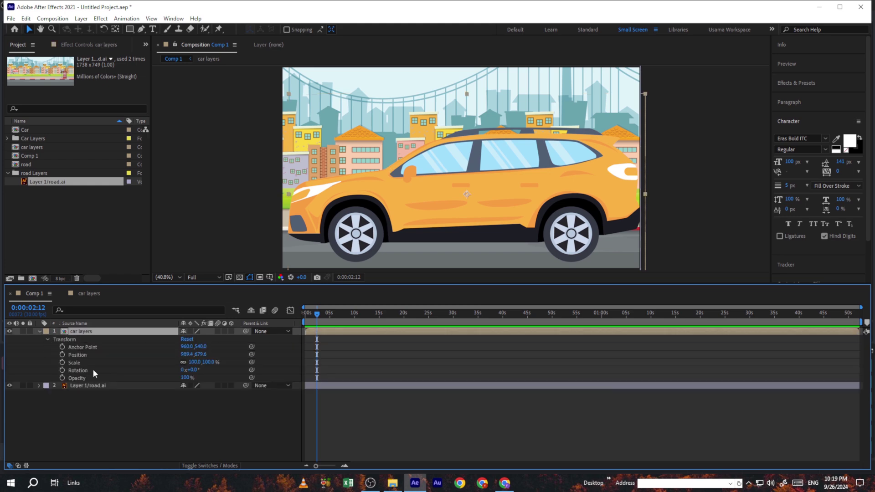
click(194, 362)
text(40)
key(Return)
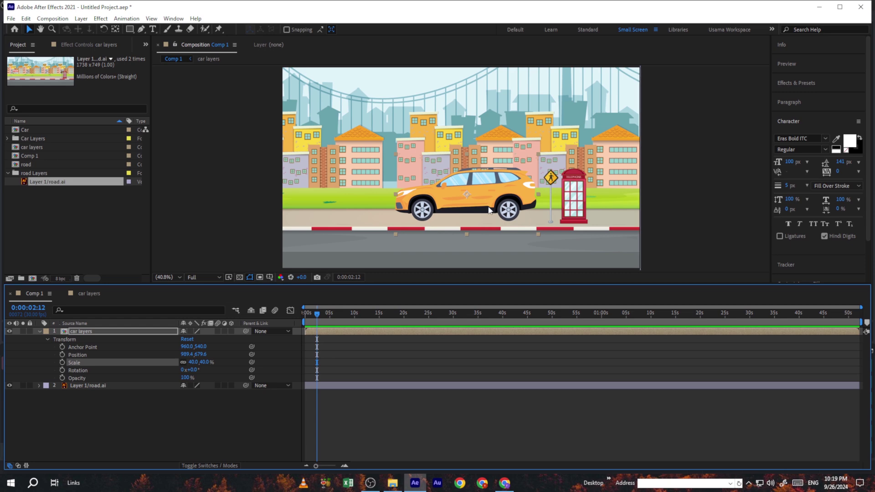
Step: Place the scaled-down car on the road at the lower right of the frame, at position about 1535, 900, and collapse its properties
drag(489, 210, 592, 248)
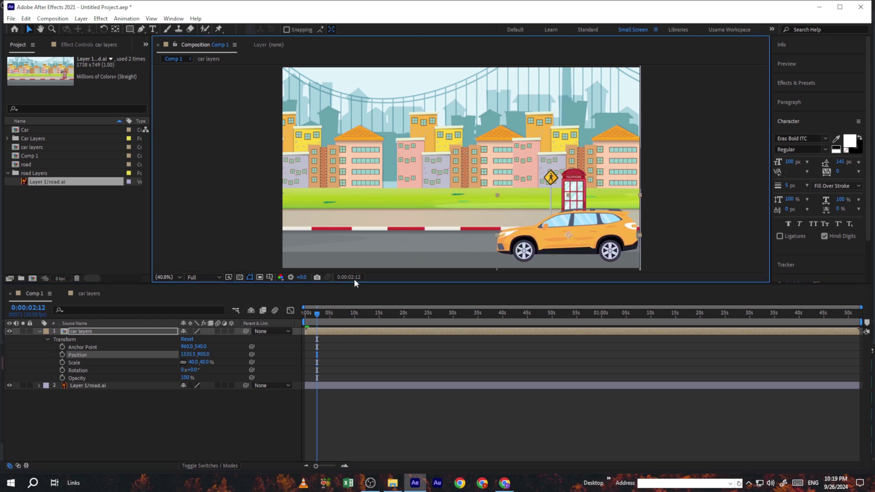
click(268, 408)
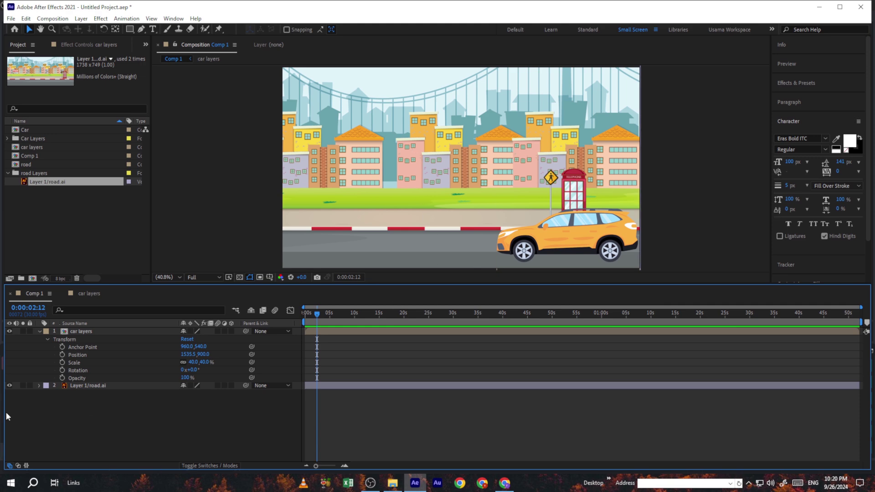
click(39, 332)
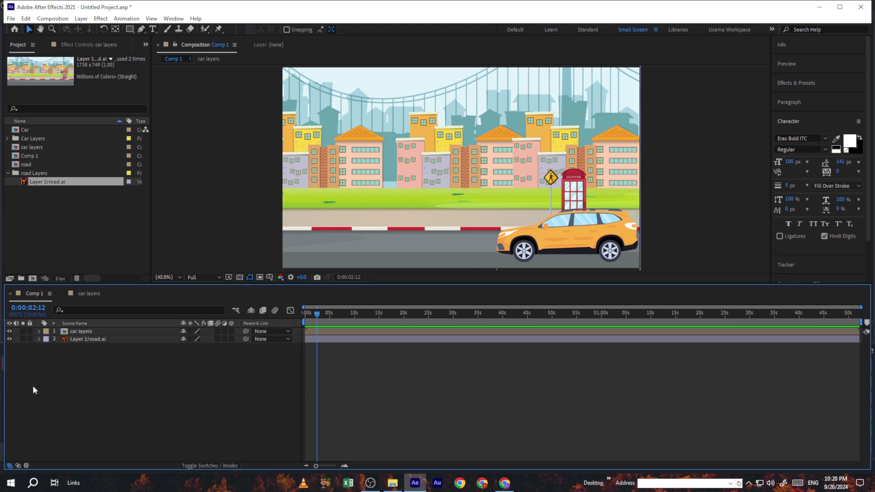
Step: Hide and reshow Layer 1/road.ai and the car layers precomp in turn to check what each contributes
click(8, 340)
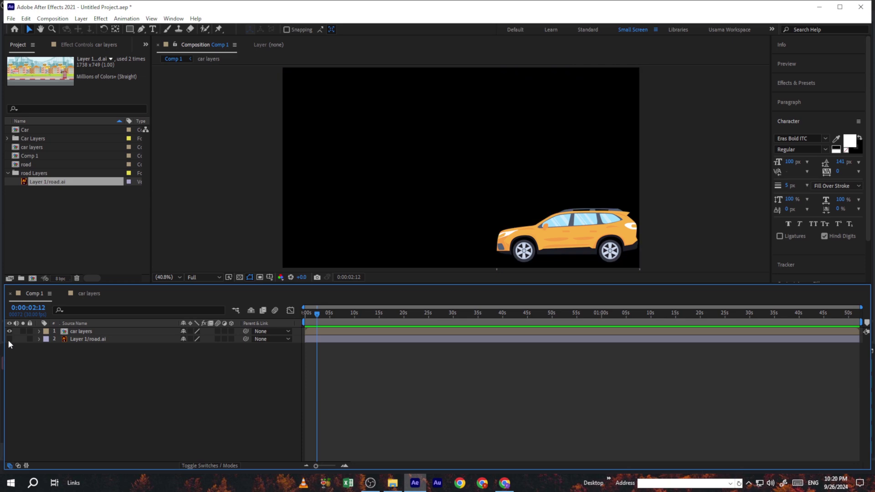
click(9, 340)
click(9, 332)
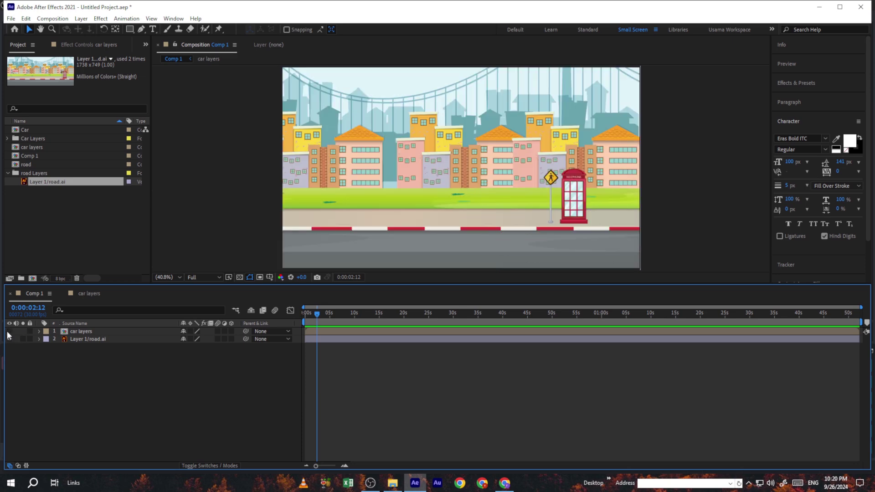
click(9, 332)
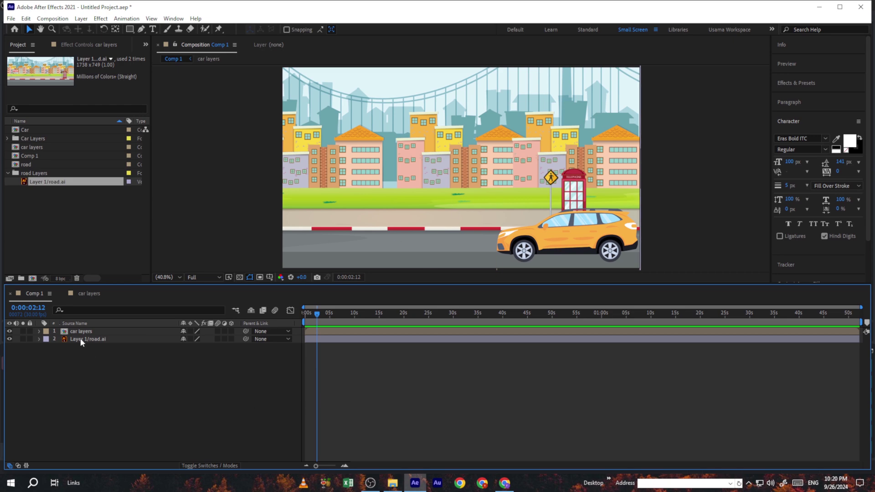
Step: Add a starting Position keyframe for the car layers precomp at 0:00:00:00 in Comp 1
drag(315, 317, 300, 316)
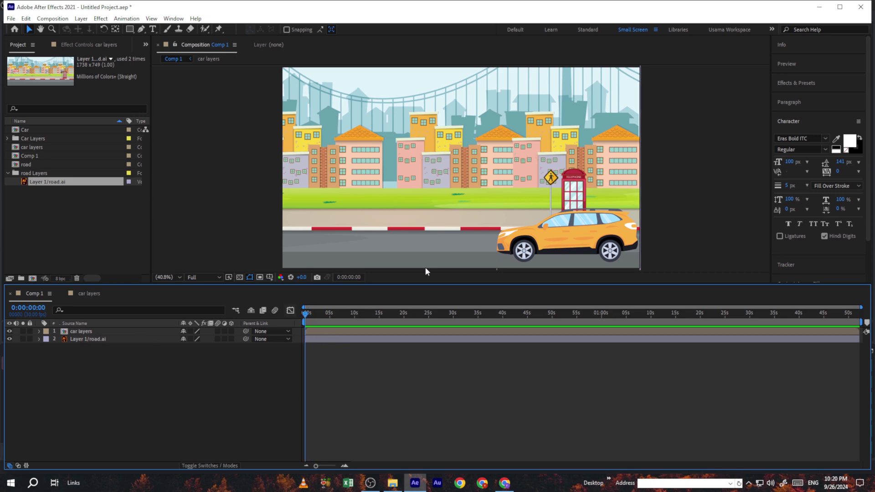
click(598, 244)
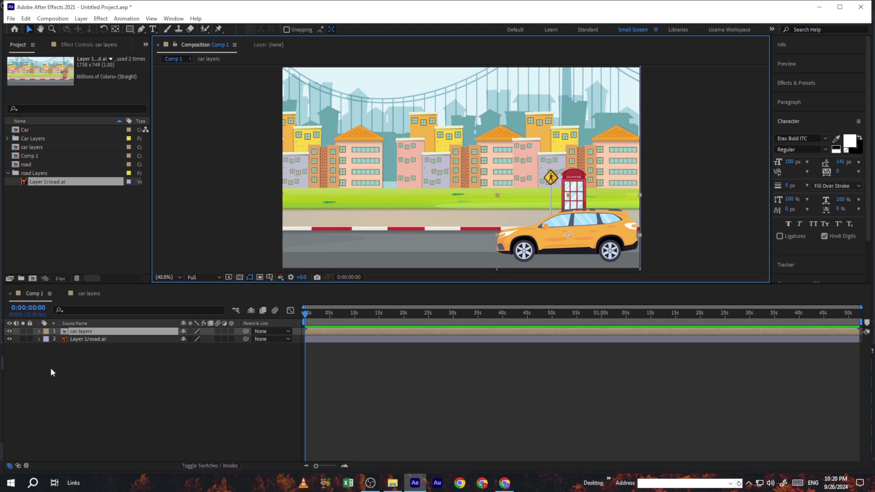
click(39, 332)
click(47, 340)
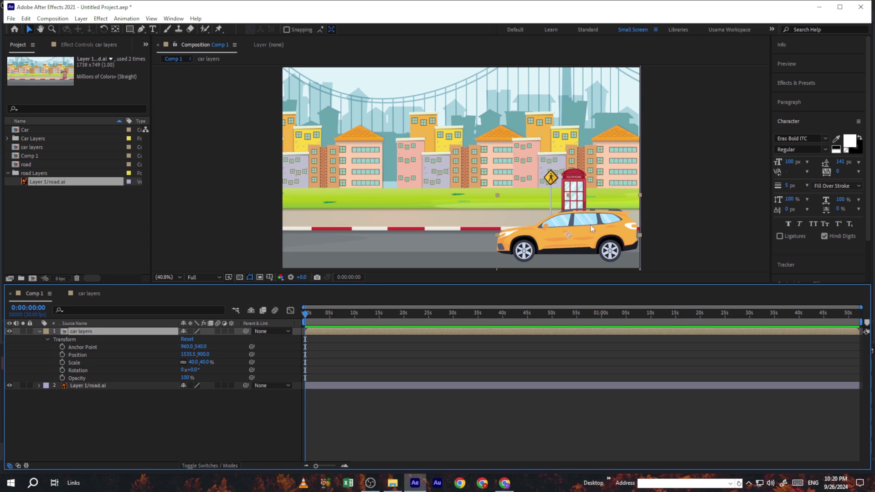
click(570, 237)
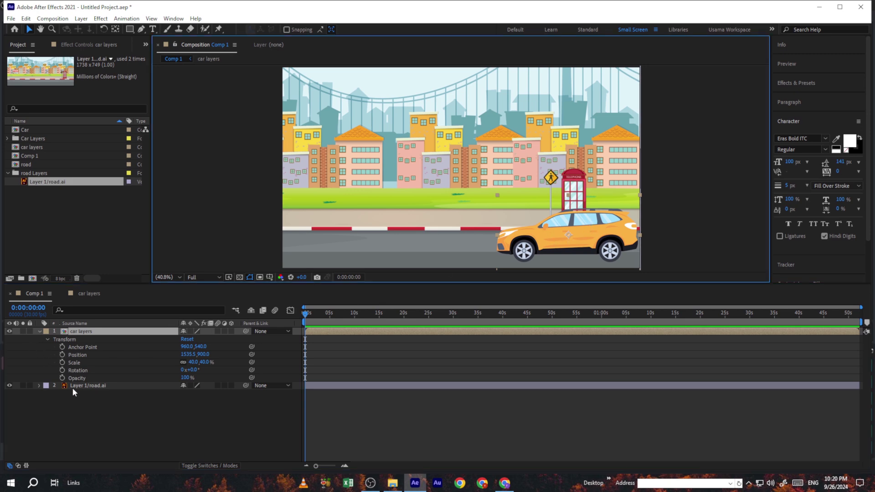
click(62, 355)
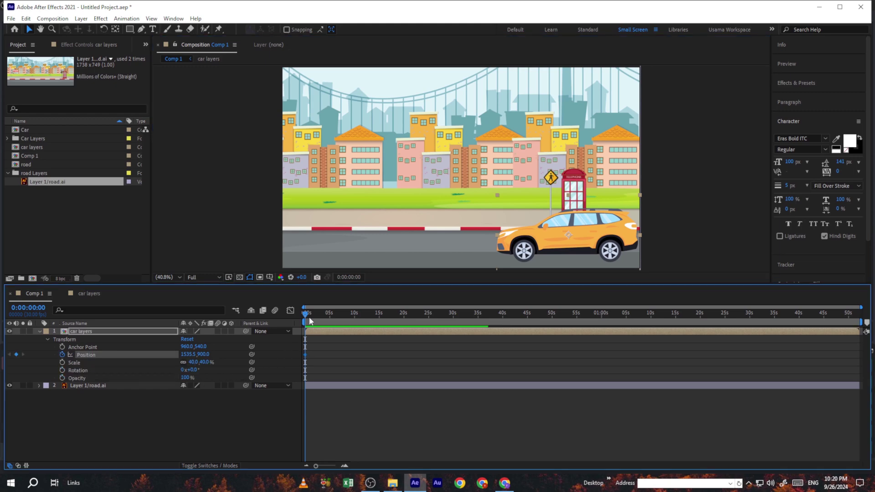
Step: At 0:00:04:27, move the car left along the road to position about 395.5, 900, keyframing its drive across the scene
drag(305, 314, 330, 316)
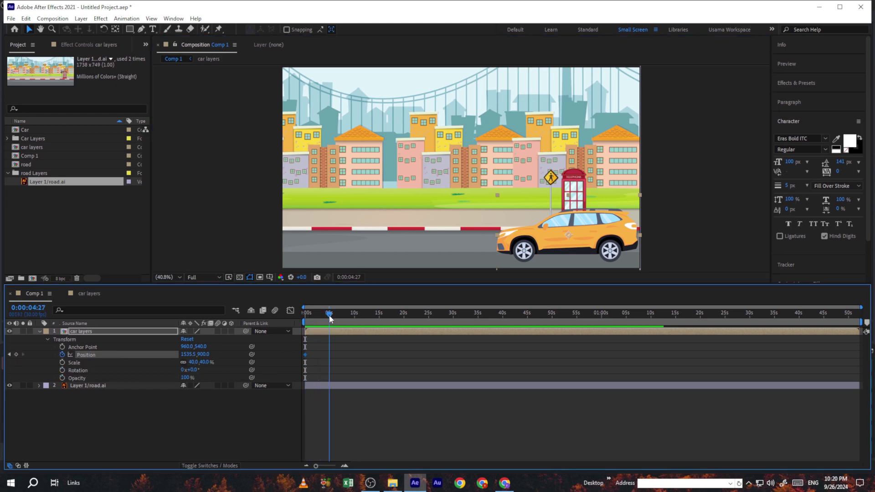
drag(576, 244, 561, 251)
key(shift+Left)
key(shift+Left)
key(shift+Left)
key(shift+Left)
key(shift+Left)
key(shift+Left)
key(shift+Left)
key(shift+Left)
key(shift+Left)
key(shift+Left)
key(shift+Left)
key(shift+Left)
key(shift+Left)
key(shift+Left)
key(shift+Left)
key(shift+Left)
key(shift+Left)
key(shift+Left)
key(shift+Left)
key(shift+Left)
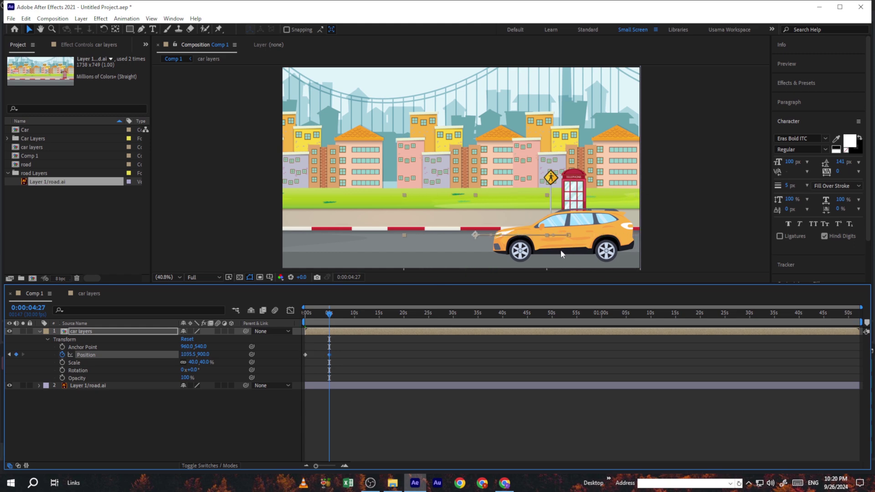
key(shift+Left)
key(shift+Left)
key(shift+Left)
key(shift+Left)
key(shift+Left)
key(shift+Left)
key(shift+Left)
key(shift+Left)
key(shift+Left)
key(shift+Left)
key(shift+Left)
key(shift+Left)
key(shift+Left)
key(shift+Left)
key(shift+Left)
key(shift+Left)
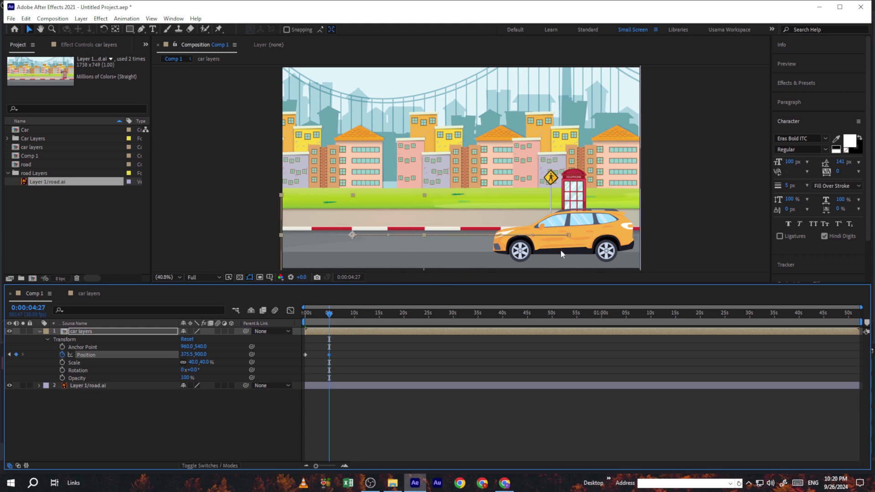
click(264, 421)
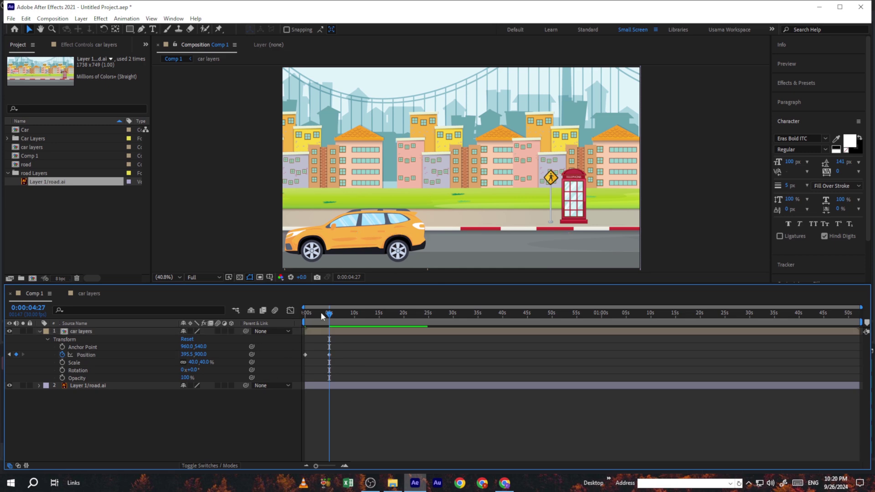
Step: Play back and scrub the car's drive in Comp 1 from the first frame to check the movement and the wheels
drag(329, 313, 303, 319)
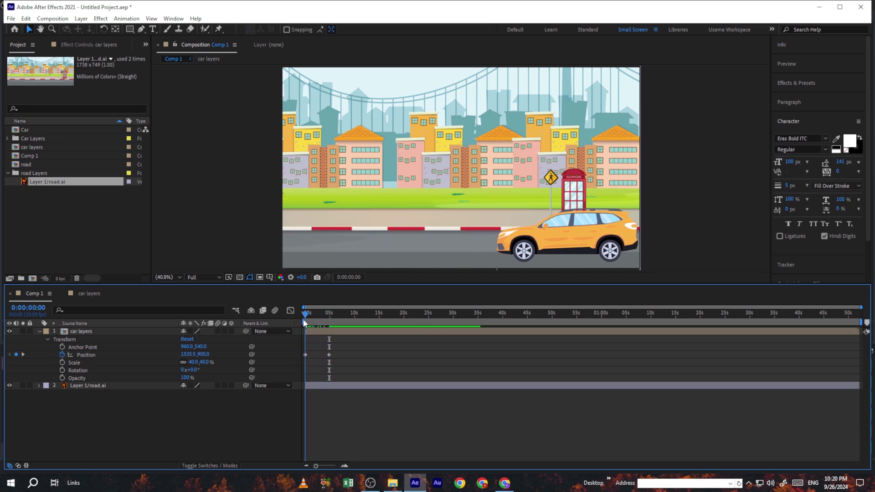
click(809, 64)
click(817, 80)
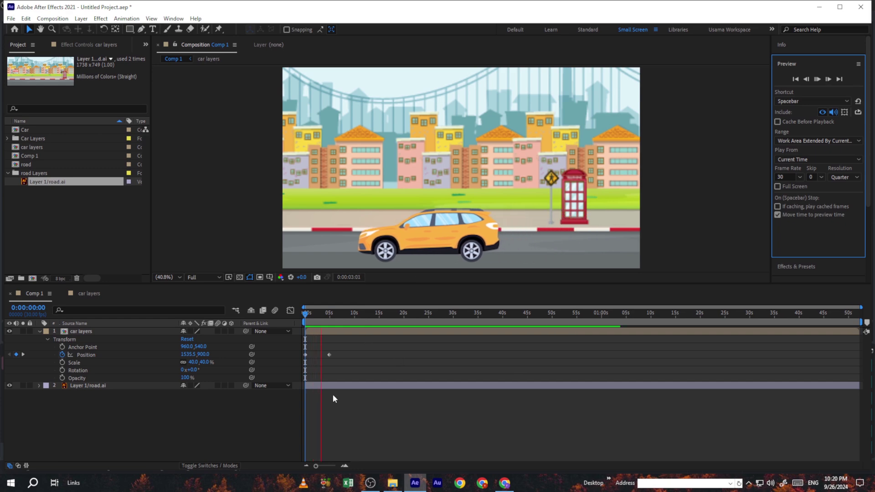
key(space)
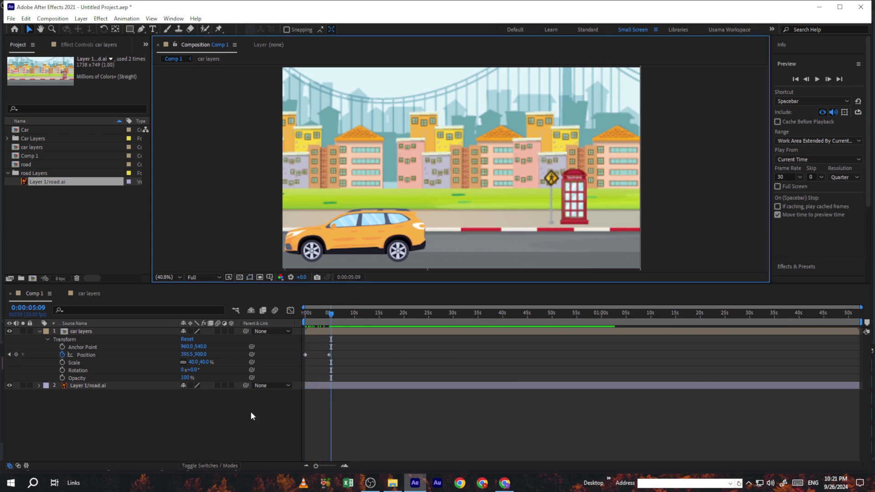
click(250, 412)
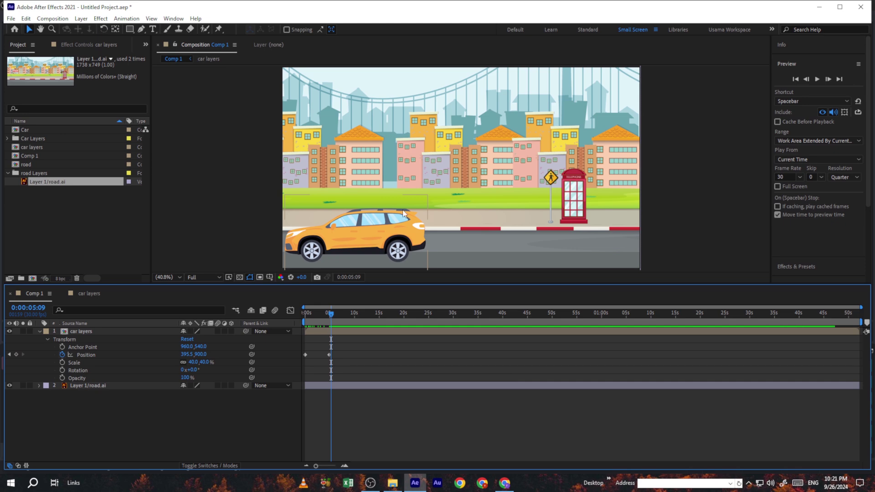
drag(332, 313, 313, 314)
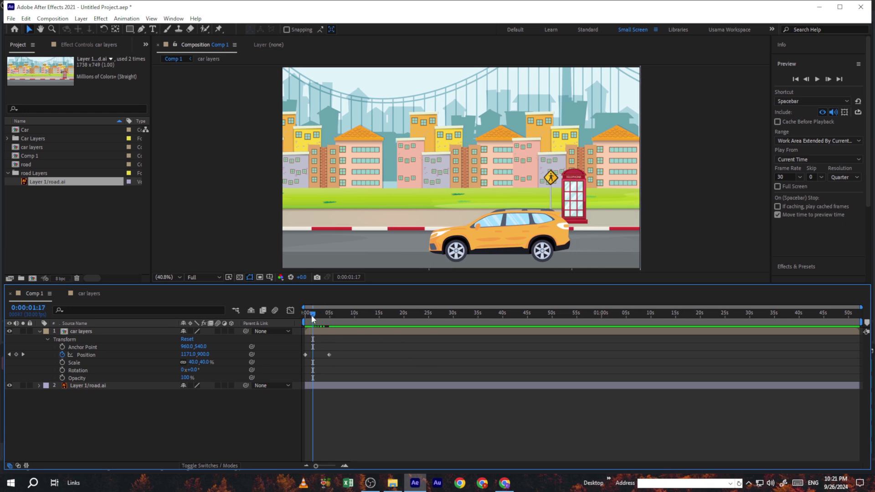
drag(312, 316, 300, 314)
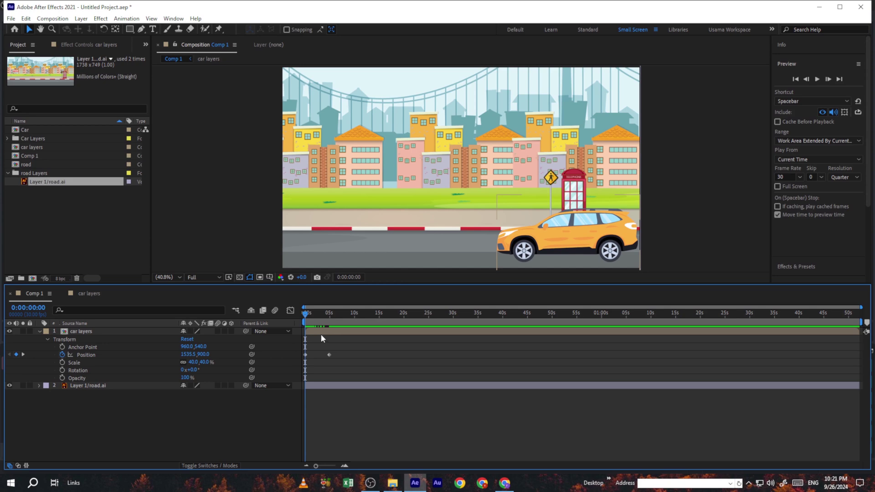
click(315, 335)
drag(306, 314, 326, 314)
click(304, 316)
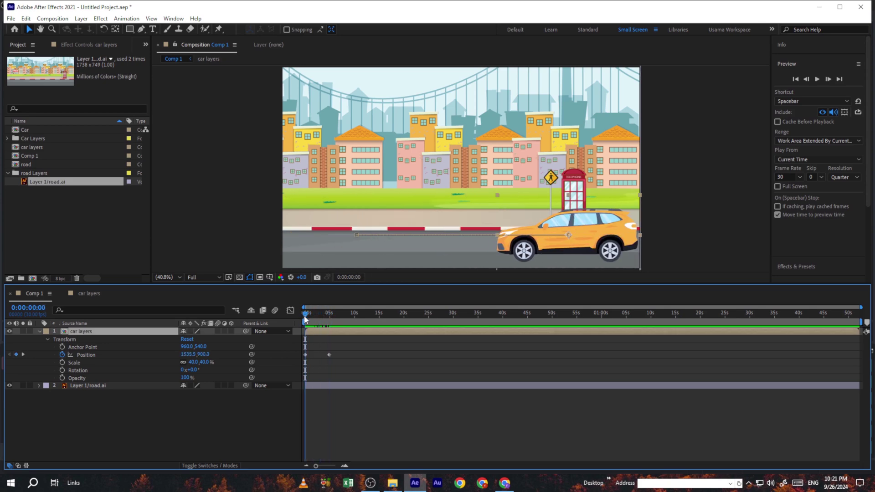
Step: Open the car layers precomp and select Layer 10/Car.ai
double_click(82, 332)
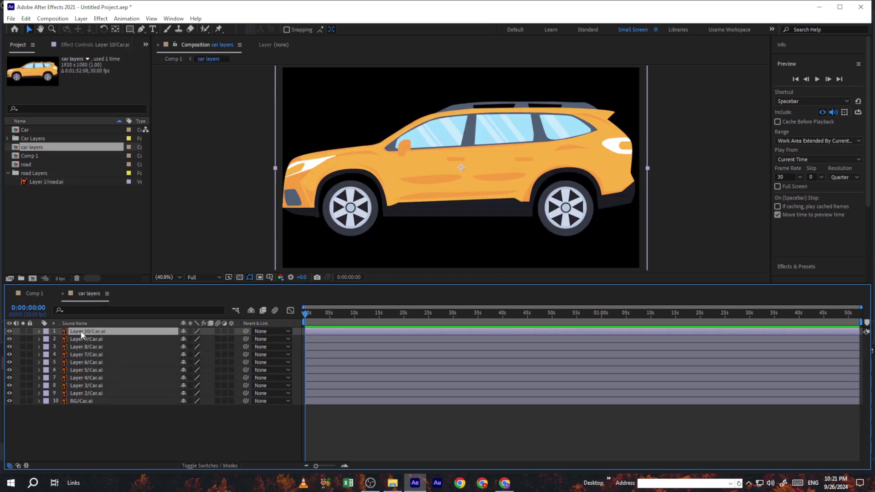
click(229, 220)
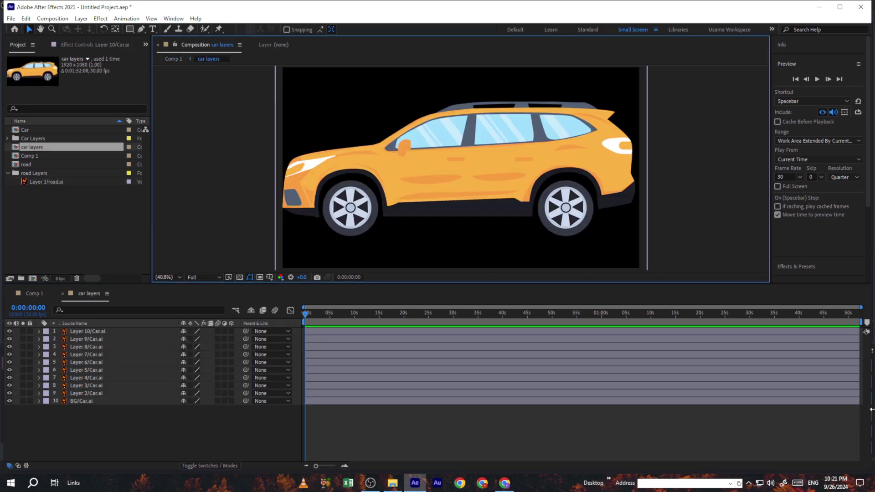
click(97, 330)
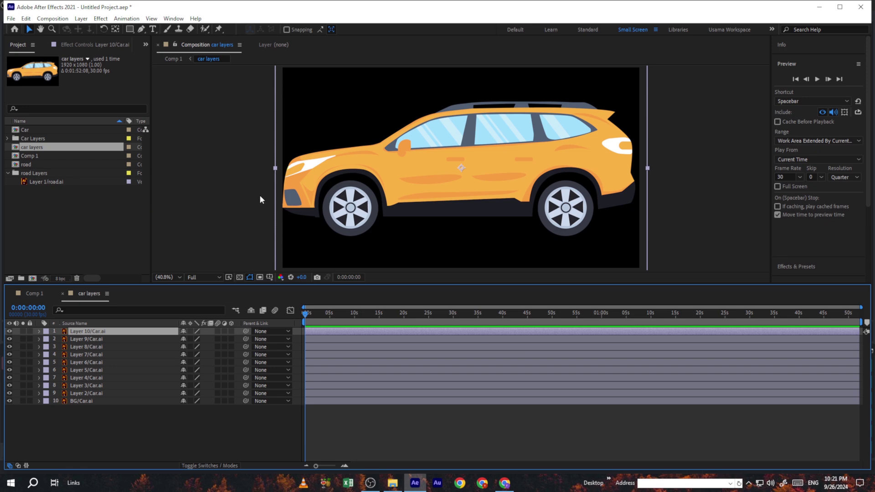
drag(131, 31, 191, 49)
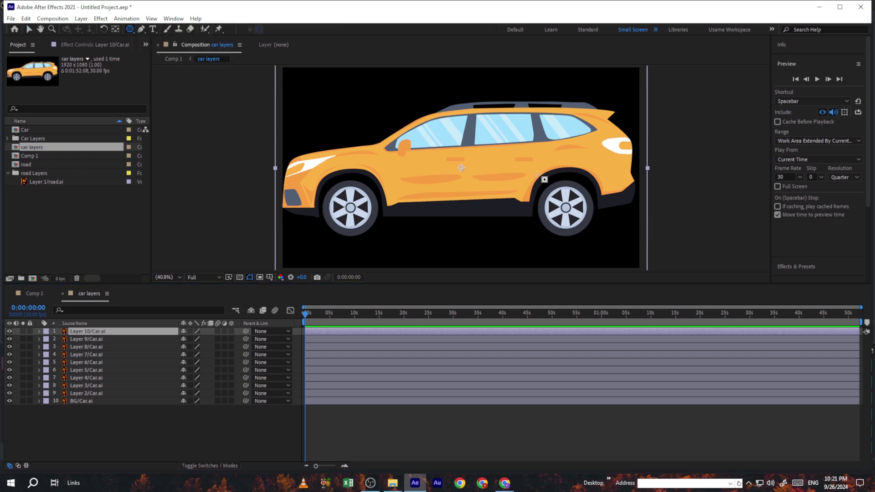
drag(536, 175, 586, 240)
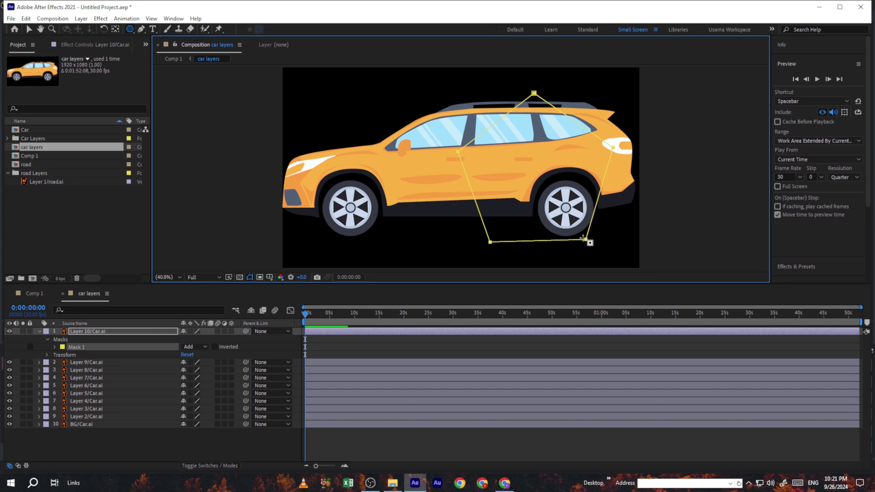
key(ctrl+z)
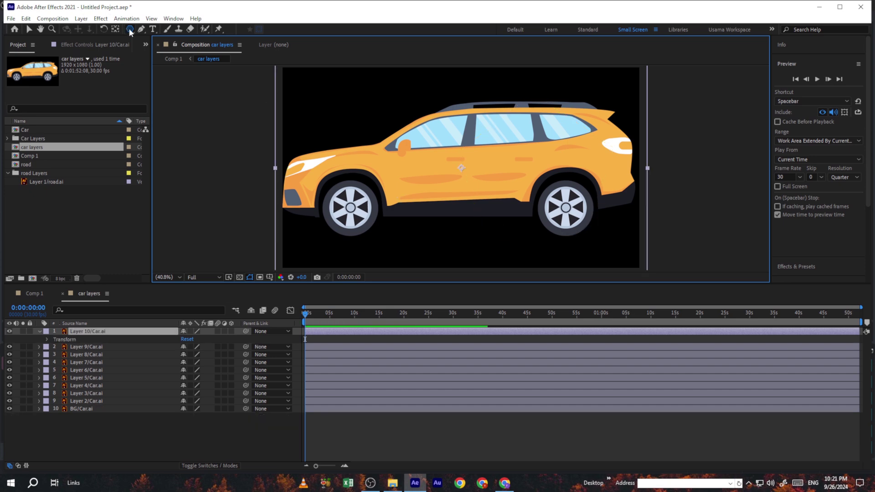
Step: Draw an elliptical mask around the rear wheel on Layer 10/Car.ai and nudge it until it is centred on the wheel
drag(131, 30, 159, 50)
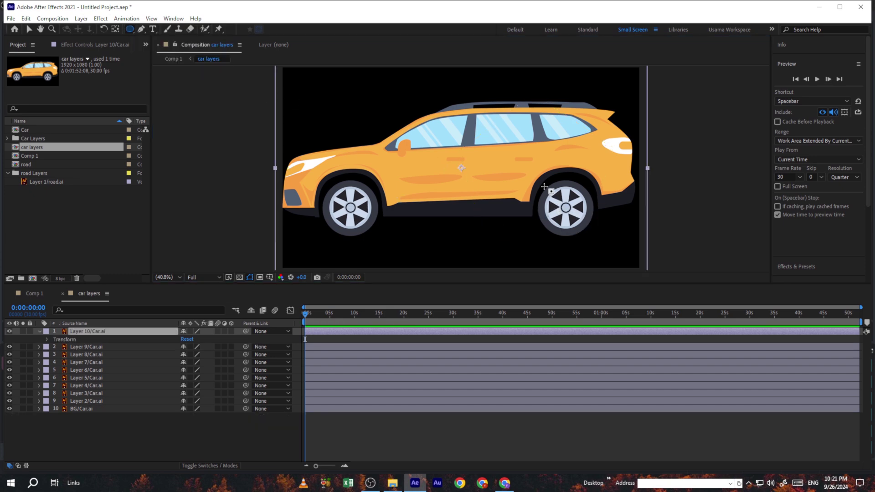
drag(536, 179, 596, 239)
key(Up)
key(Up)
key(Up)
key(Up)
key(Up)
key(Up)
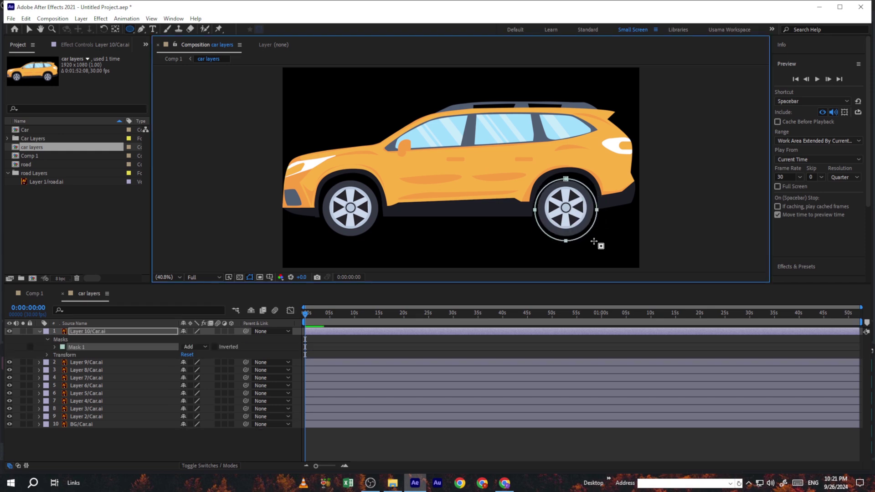
key(Down)
key(Down)
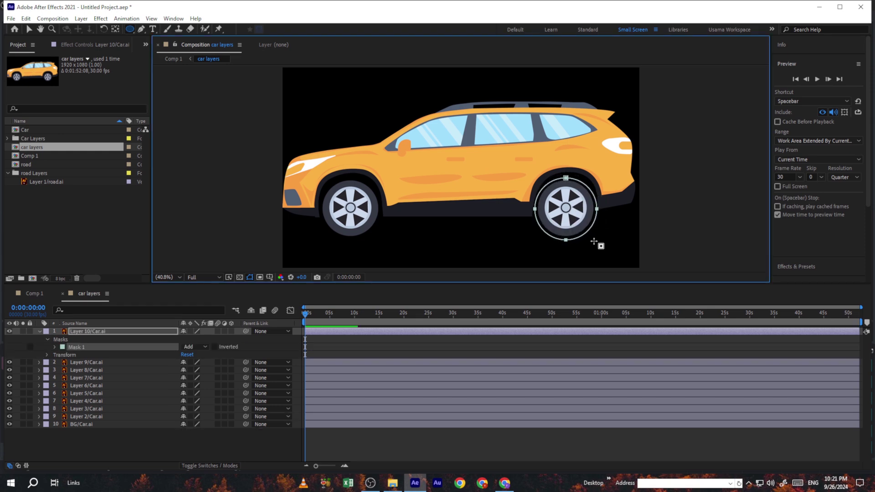
key(Up)
key(Up)
key(v)
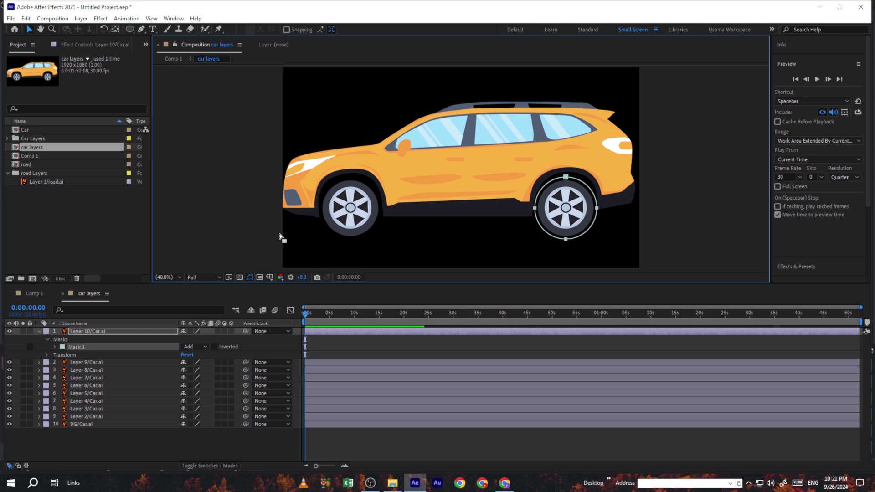
click(277, 241)
click(159, 447)
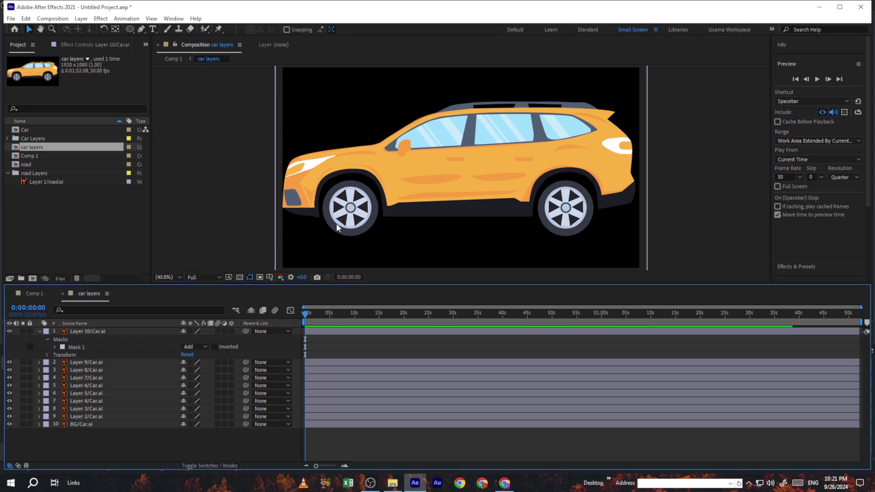
click(97, 333)
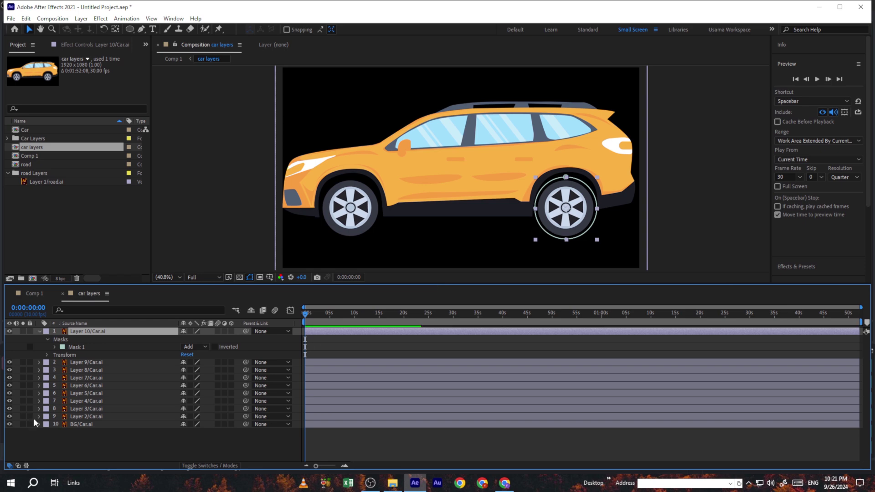
click(108, 447)
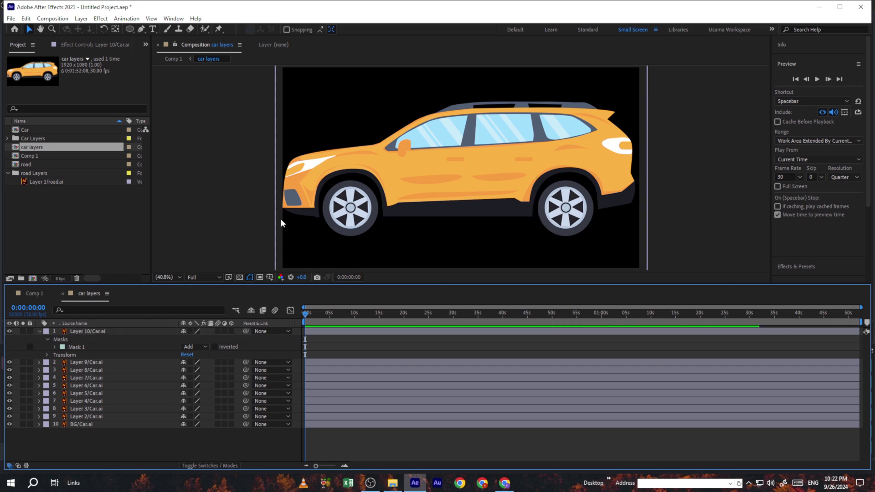
Step: Draw an elliptical mask over the front wheel on Layer 9/Car.ai
click(74, 362)
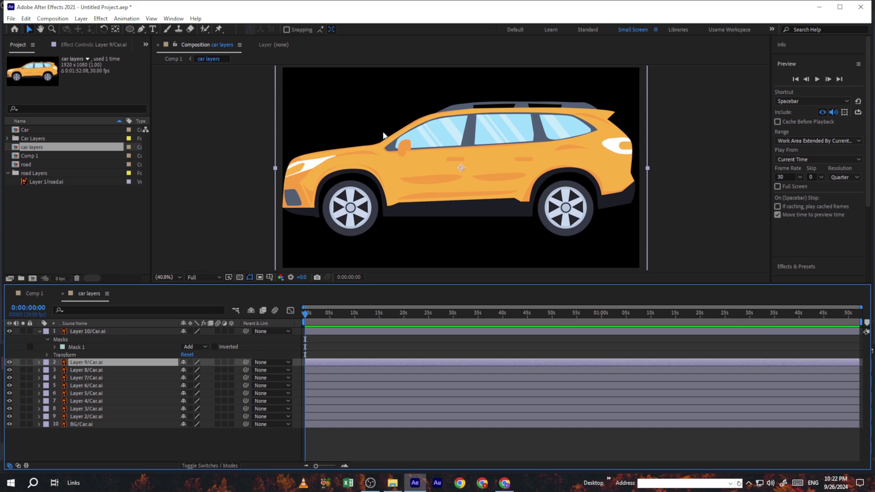
click(130, 30)
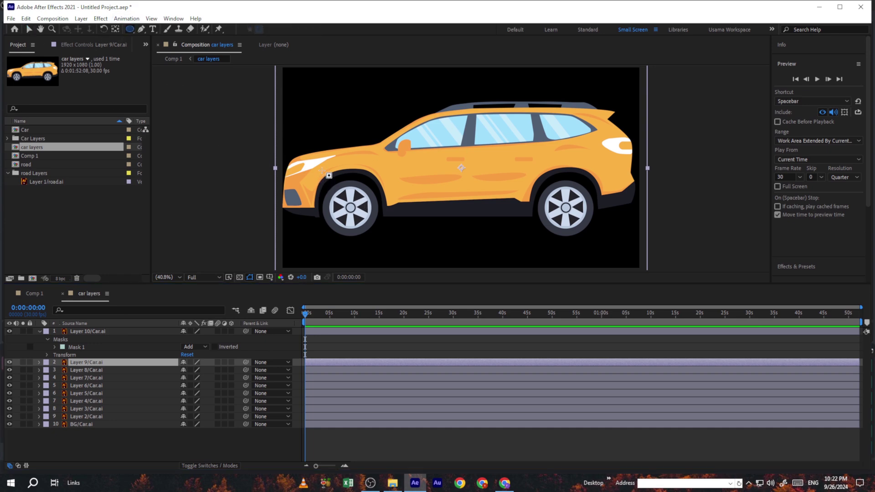
mouse_move(315, 168)
mouse_down()
mouse_move(373, 241)
mouse_move(363, 225)
mouse_up()
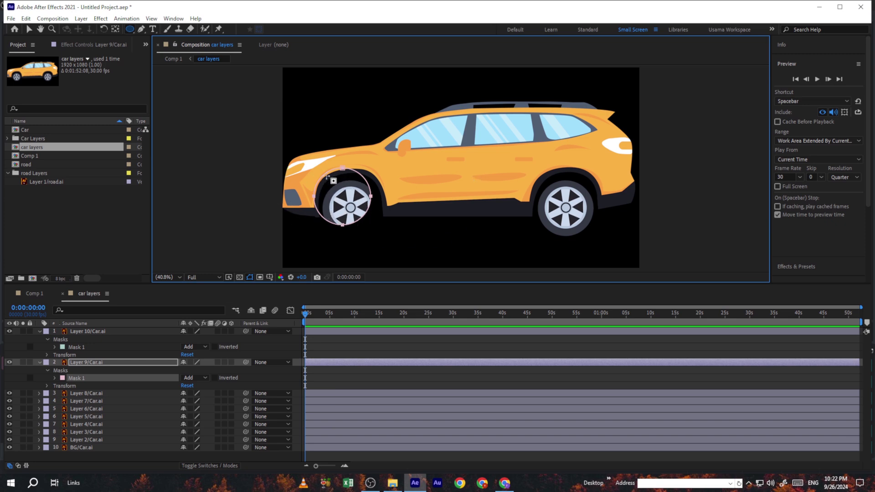
Step: Nudge Mask 1 of Layer 9/Car.ai down and right until it is centred on the front wheel, and deselect it
click(110, 363)
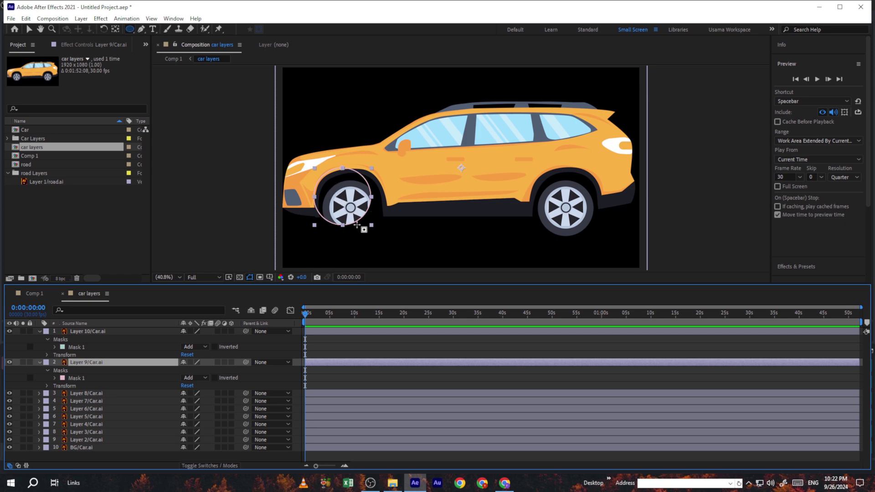
click(83, 378)
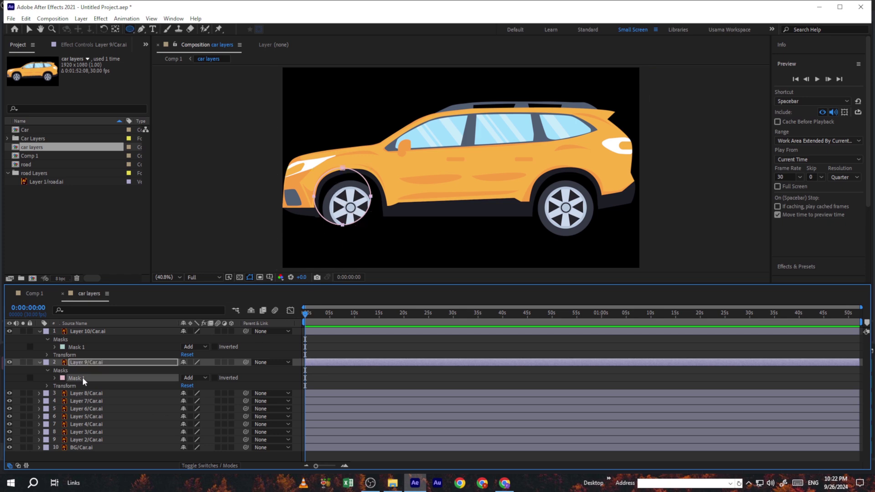
key(Down)
key(Down)
key(Down)
key(Down)
key(Down)
key(Down)
key(Down)
key(Down)
key(Down)
key(Down)
key(Down)
key(Down)
key(Down)
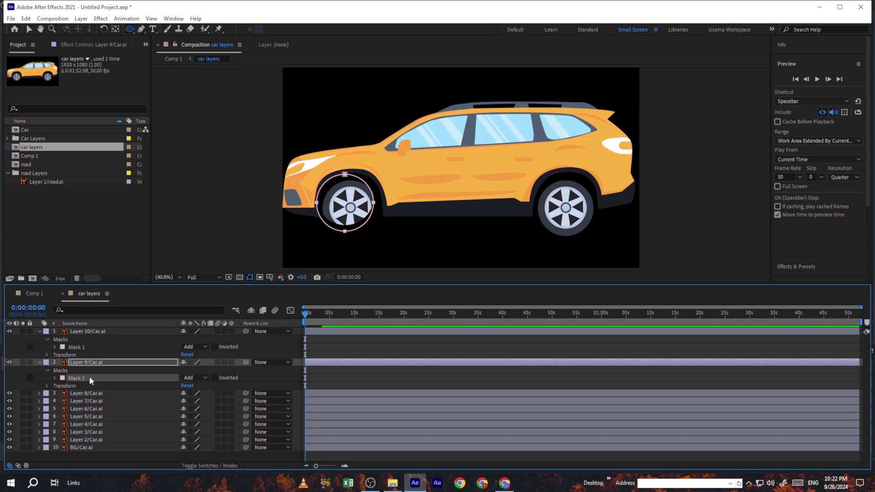
key(Right)
key(Right)
key(Right)
key(Right)
key(Right)
key(Right)
key(Right)
key(Down)
key(Down)
key(Down)
key(Down)
key(Down)
key(Right)
key(Right)
key(Right)
key(Right)
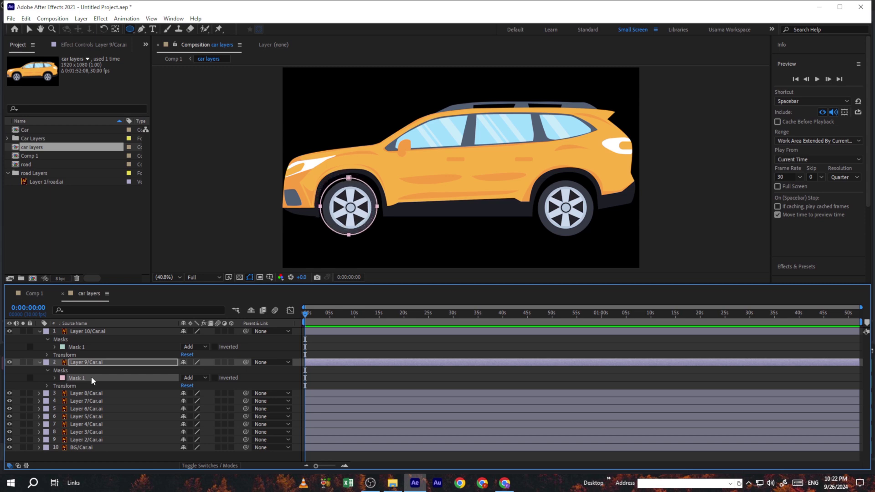
key(Down)
key(Down)
key(Down)
key(Down)
key(Down)
key(Right)
key(Right)
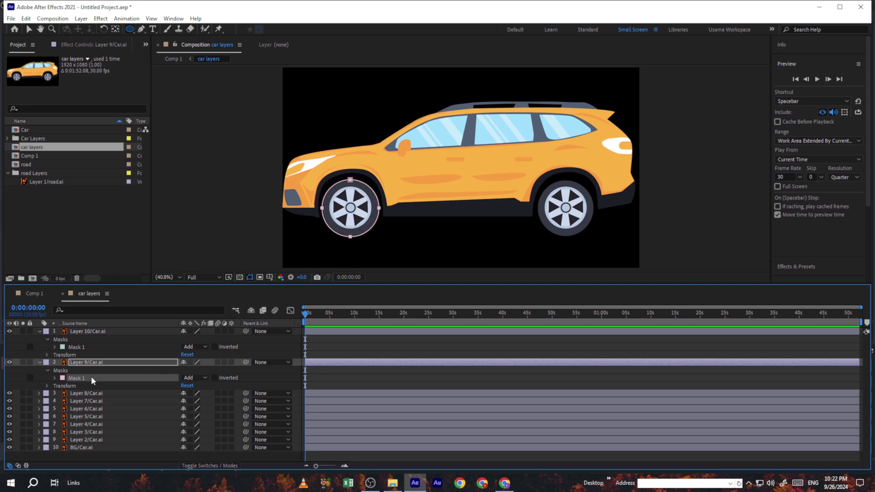
click(32, 31)
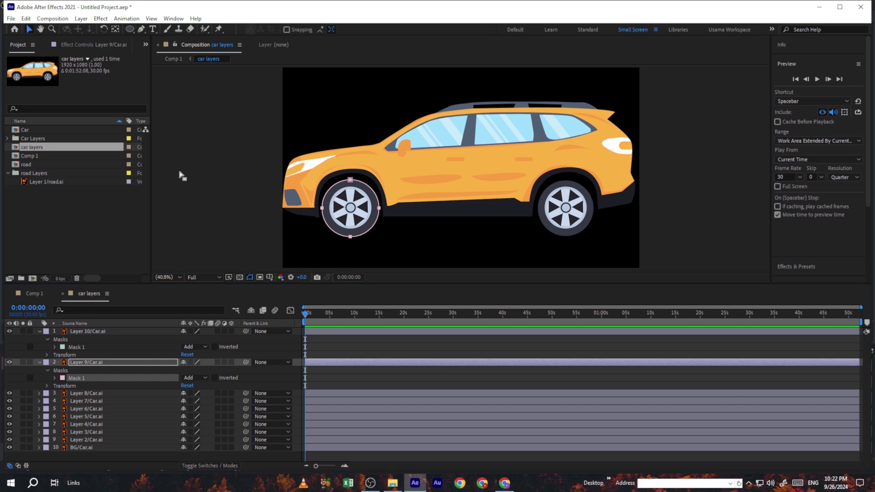
click(197, 193)
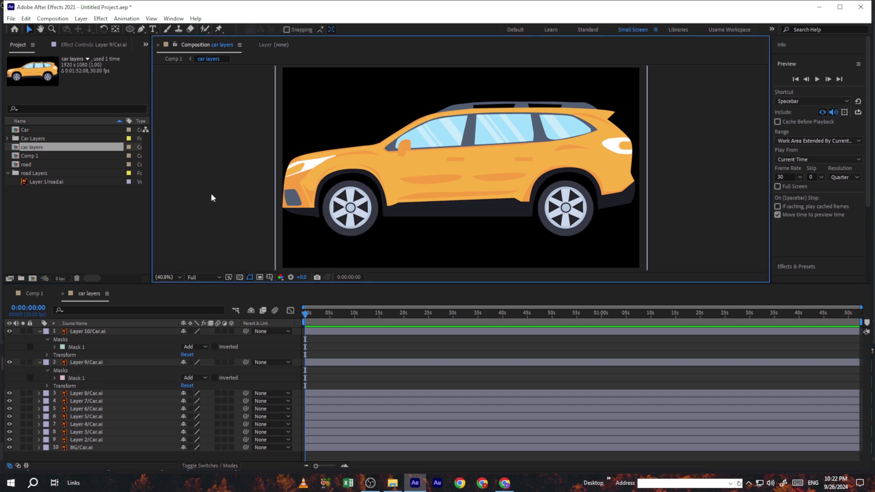
Step: Centre the anchor points of Layer 9/Car.ai and Layer 10/Car.ai on their respective wheels
click(337, 209)
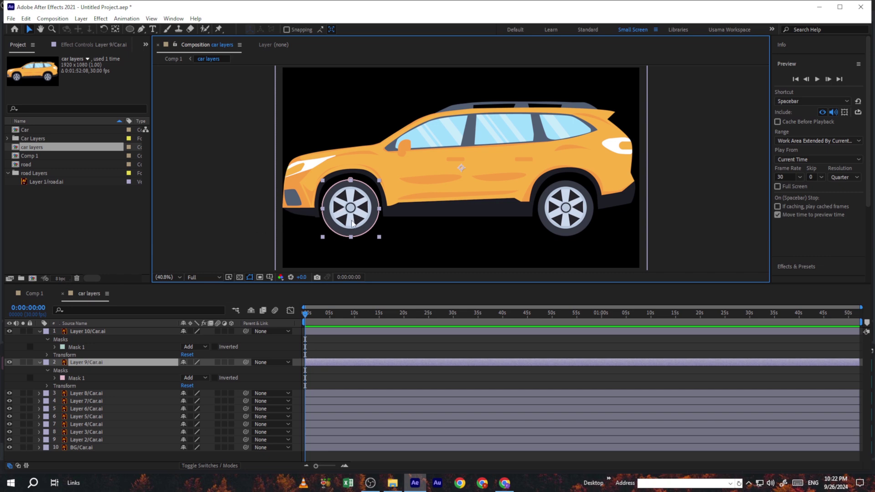
key(ctrl+alt+Home)
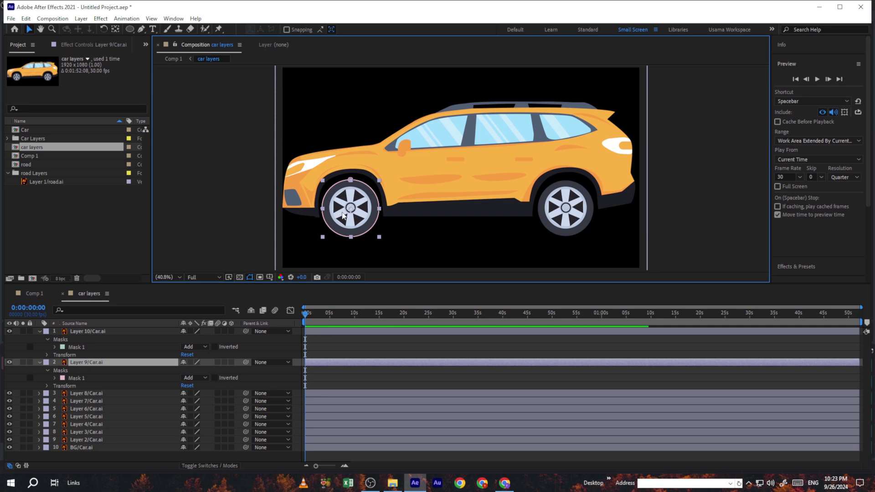
click(551, 222)
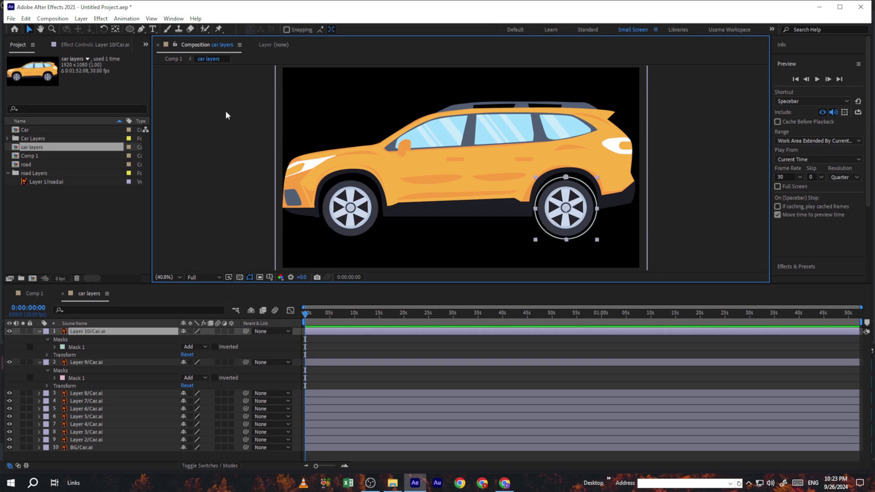
click(115, 30)
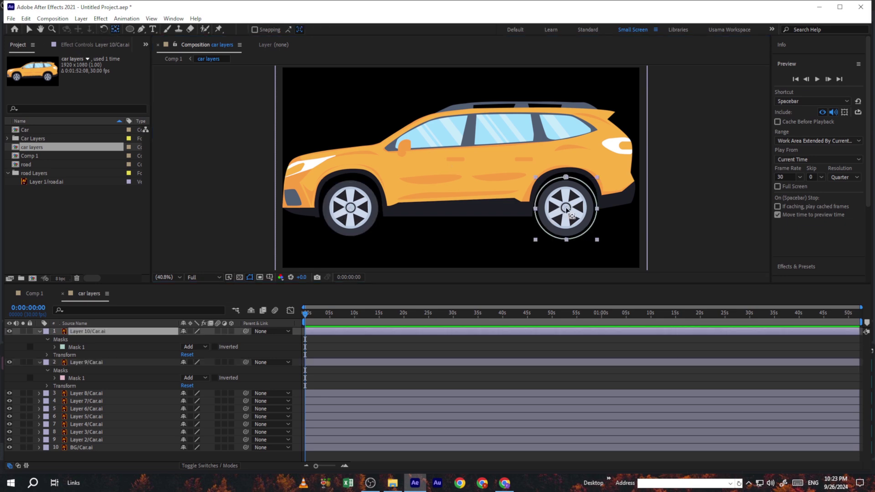
click(566, 209)
click(31, 32)
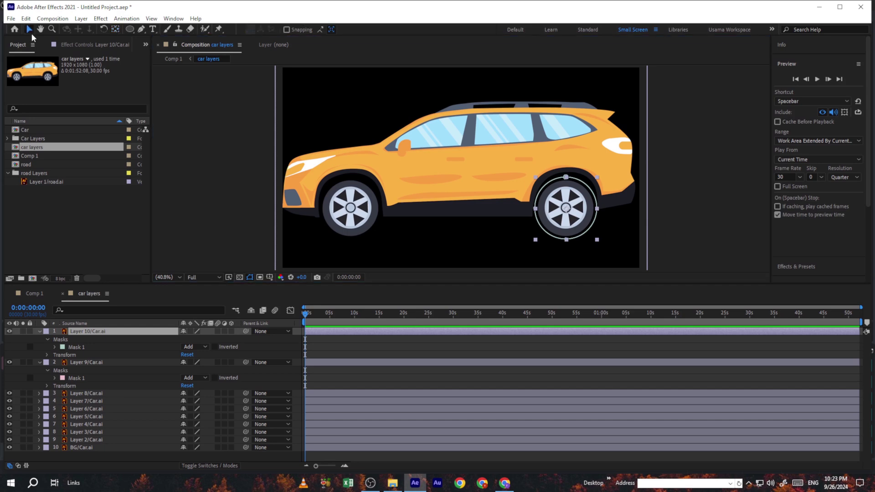
click(244, 201)
click(560, 215)
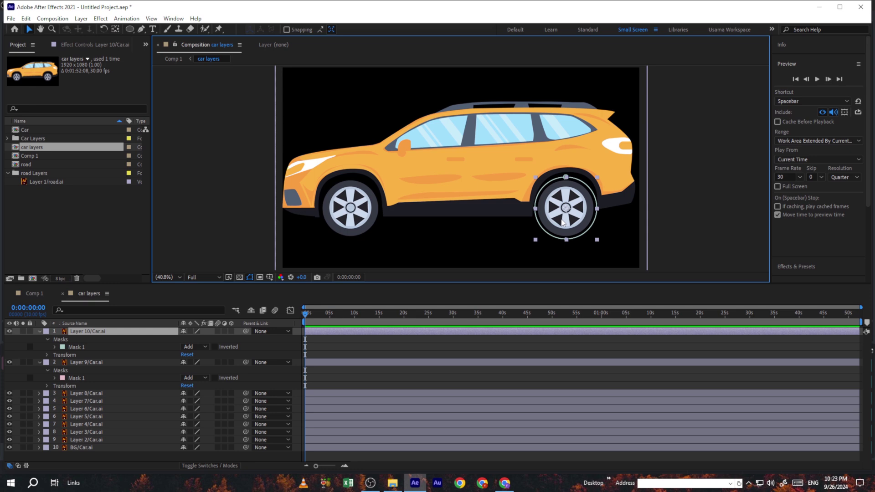
Step: Move the anchor point of Layer 10/Car.ai off the rear wheel, to a spot below and left of it
click(114, 30)
drag(565, 209, 517, 225)
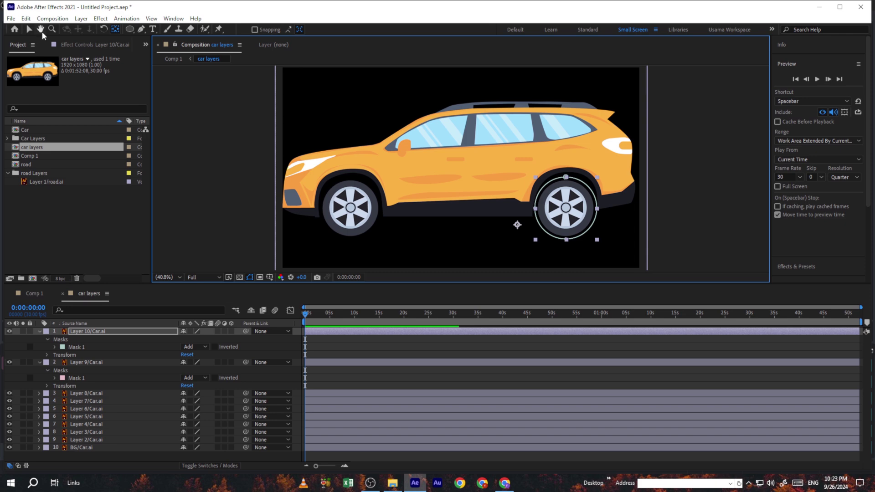
click(28, 30)
click(314, 140)
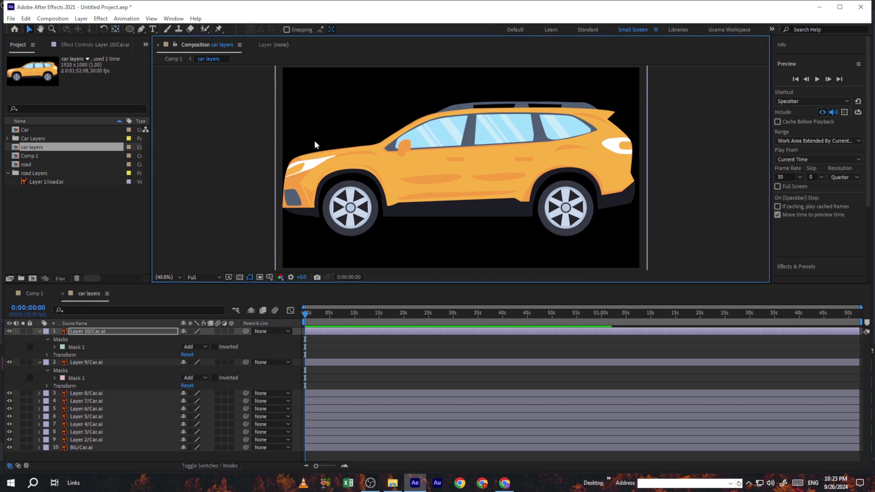
Step: Rotate Layer 10/Car.ai around its offset anchor point to 259°, shifting the wheel toward the rear arch along the way
click(569, 216)
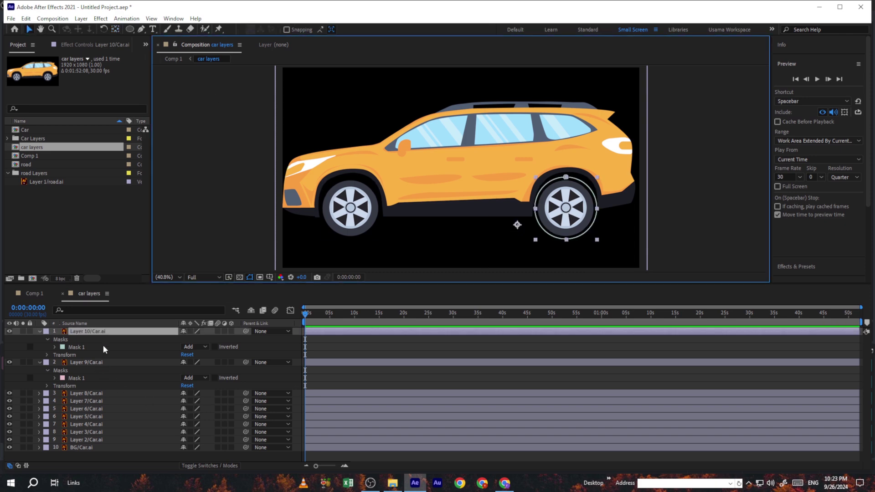
key(r)
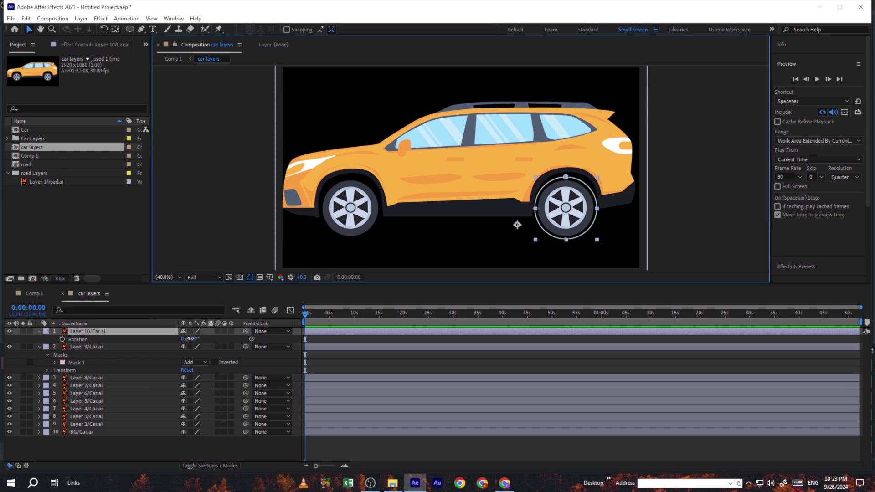
drag(191, 340, 291, 338)
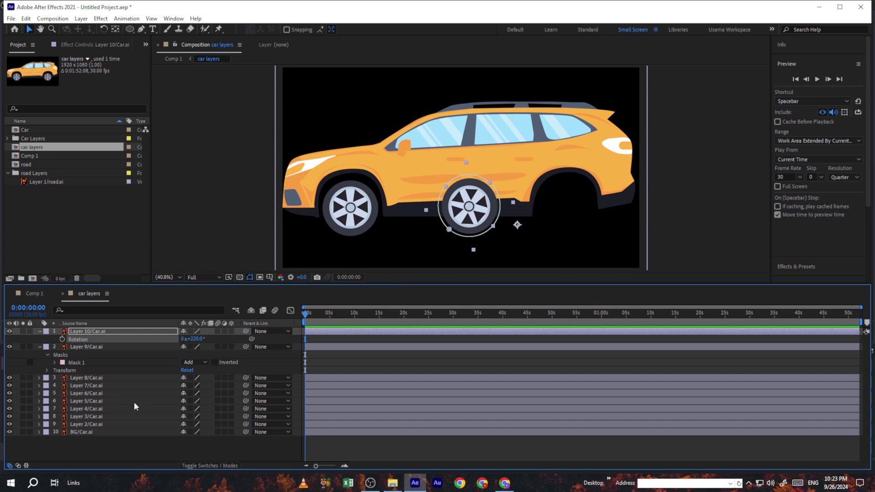
drag(517, 227, 562, 228)
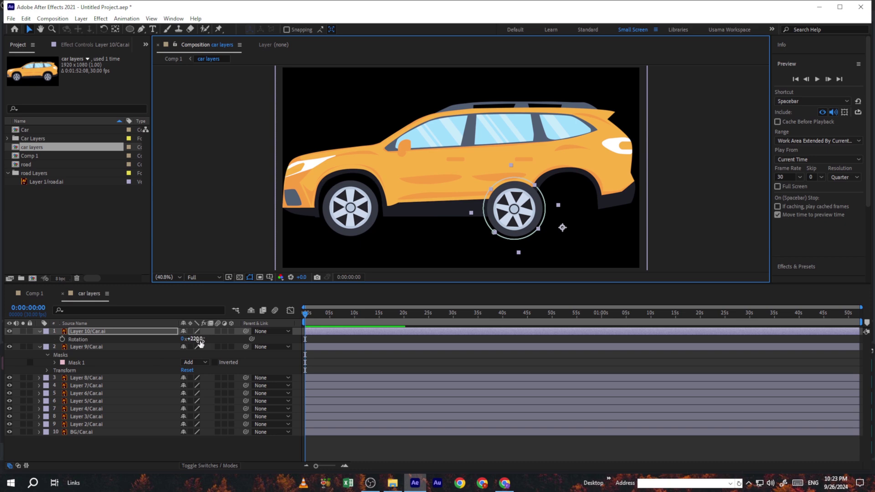
drag(199, 340, 166, 335)
Step: Undo a trial scaling of Layer 10/Car.ai and reposition the wheel inside the rear wheel arch
key(s)
key(ctrl+z)
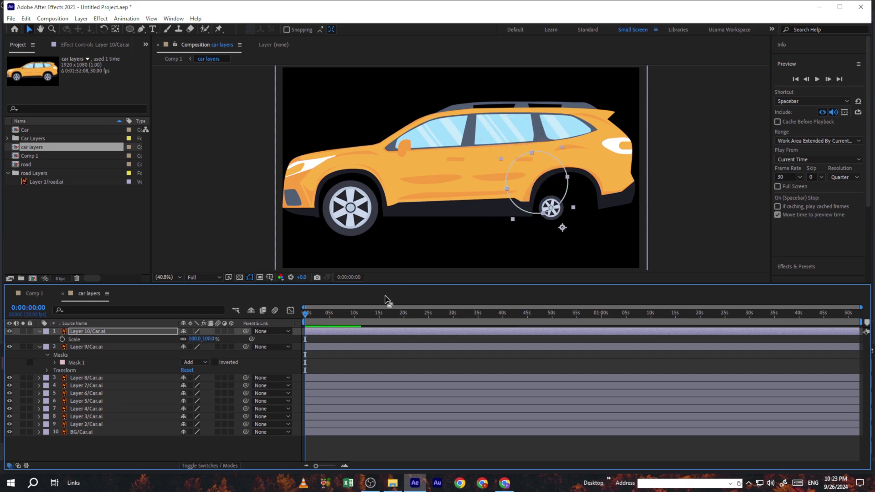
drag(531, 209, 566, 228)
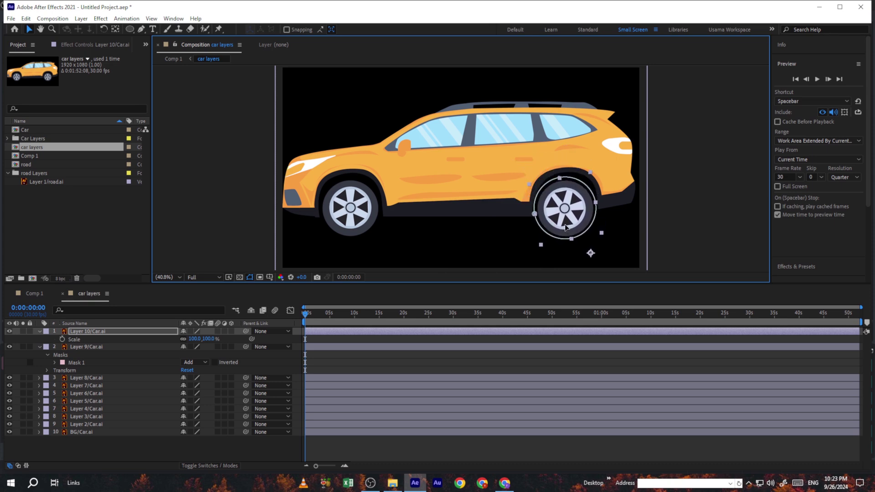
key(Up)
key(Up)
key(Up)
key(Right)
key(Right)
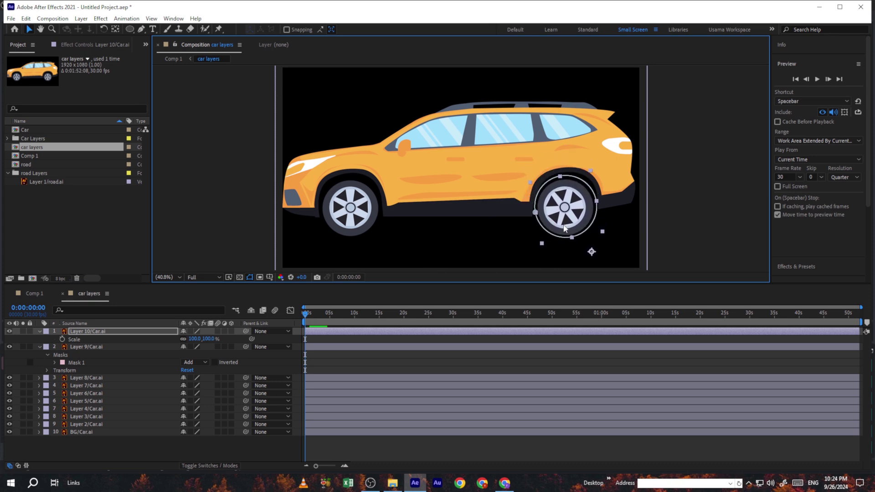
key(Up)
click(705, 244)
click(570, 222)
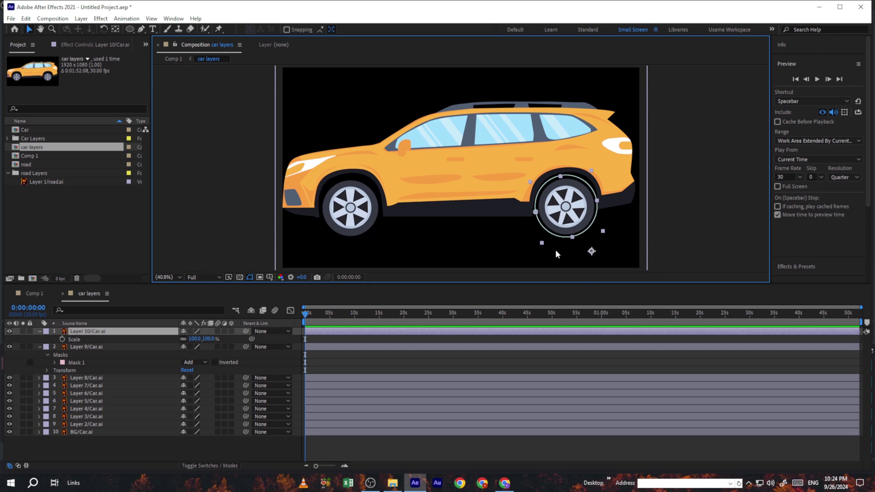
Step: Move the anchor point of Layer 10/Car.ai to the other side of the rear wheel, below and left of it
click(116, 30)
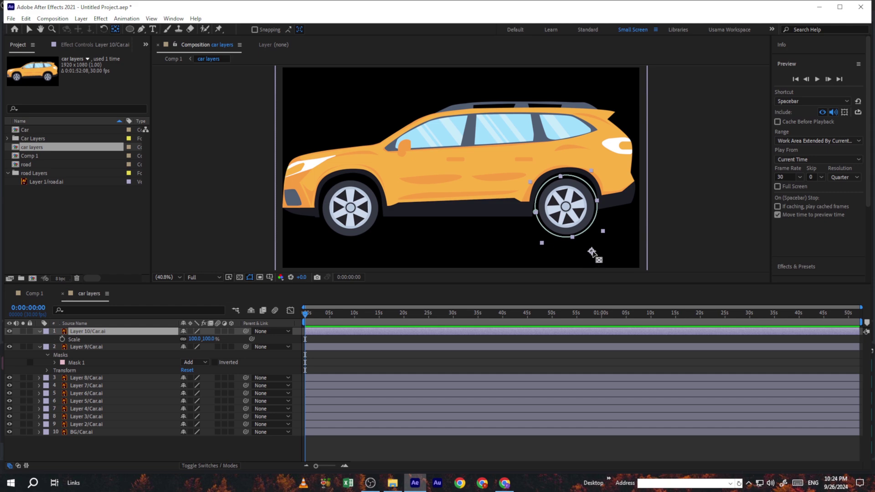
drag(592, 251, 554, 205)
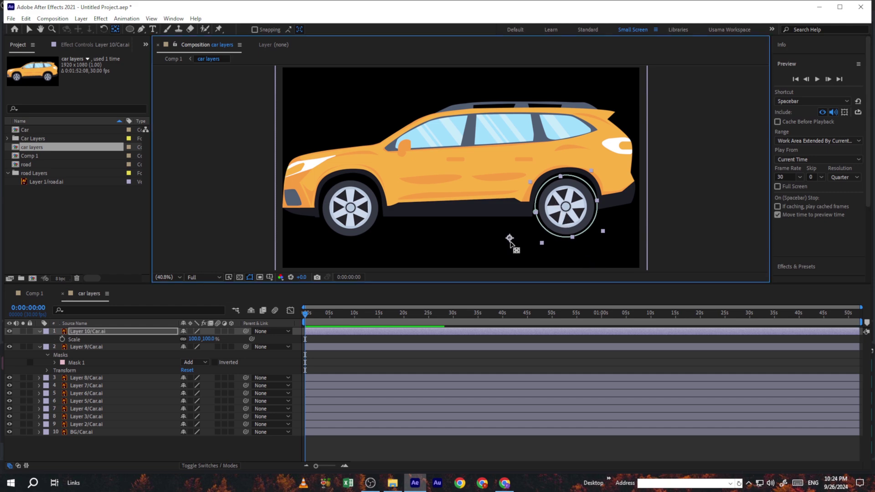
drag(511, 238, 518, 241)
click(30, 31)
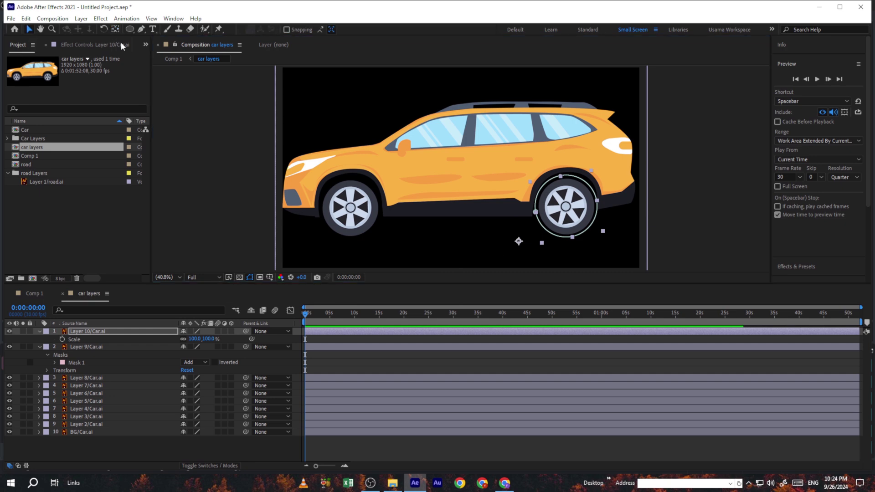
click(204, 191)
click(562, 214)
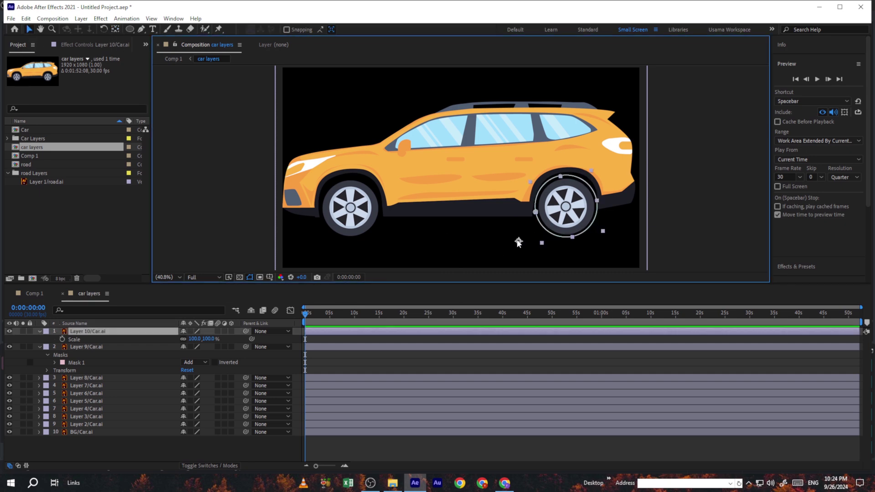
Step: Move the rear wheel layer out of its arch by the offset anchor point and return it to the arch
drag(518, 242, 423, 208)
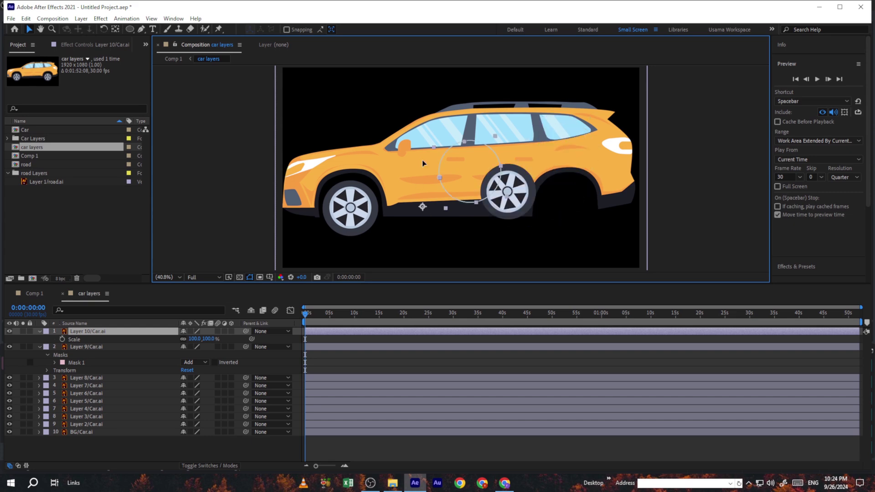
drag(422, 160, 584, 190)
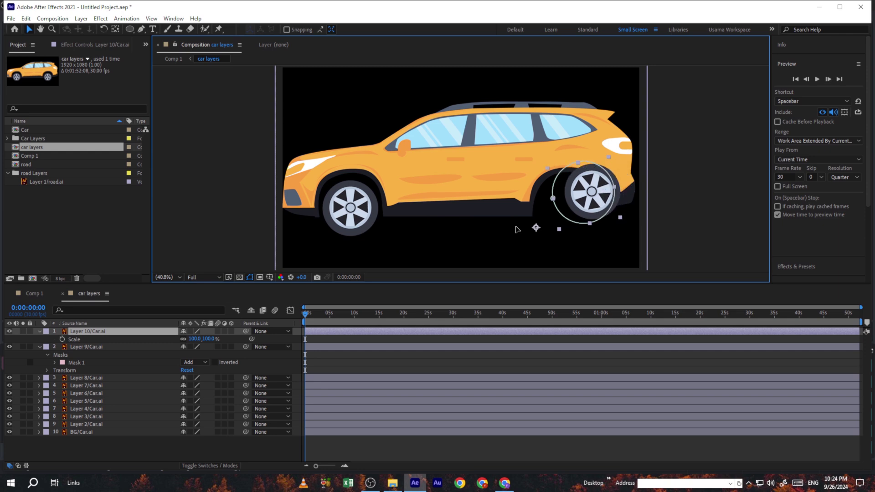
drag(518, 230, 521, 240)
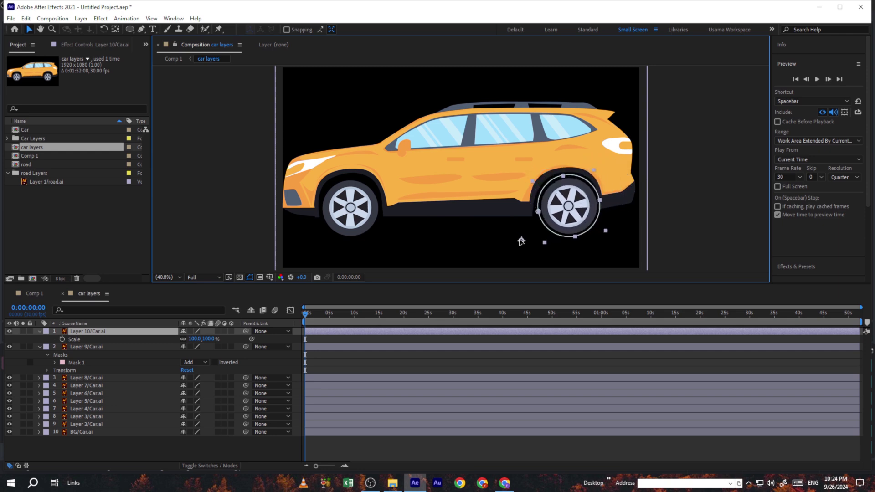
Step: Place the anchor point of Layer 10/Car.ai at the centre of the rear wheel with the Pan Behind tool
click(115, 30)
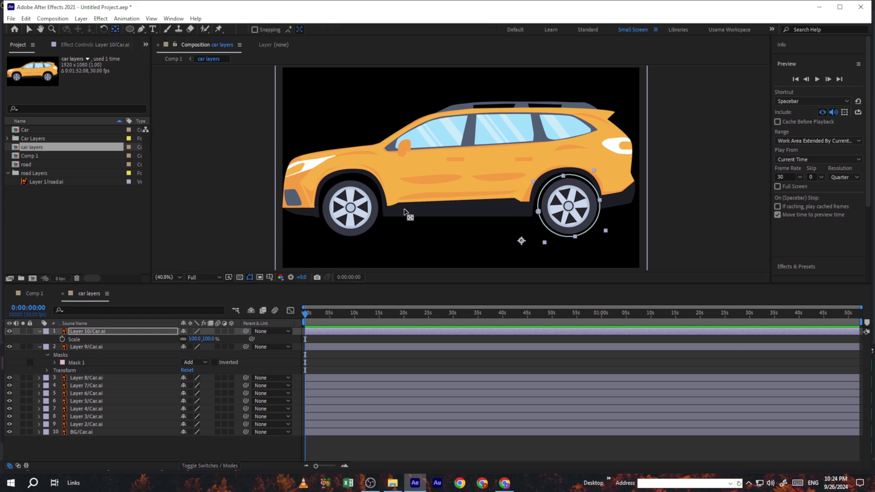
drag(521, 244, 571, 209)
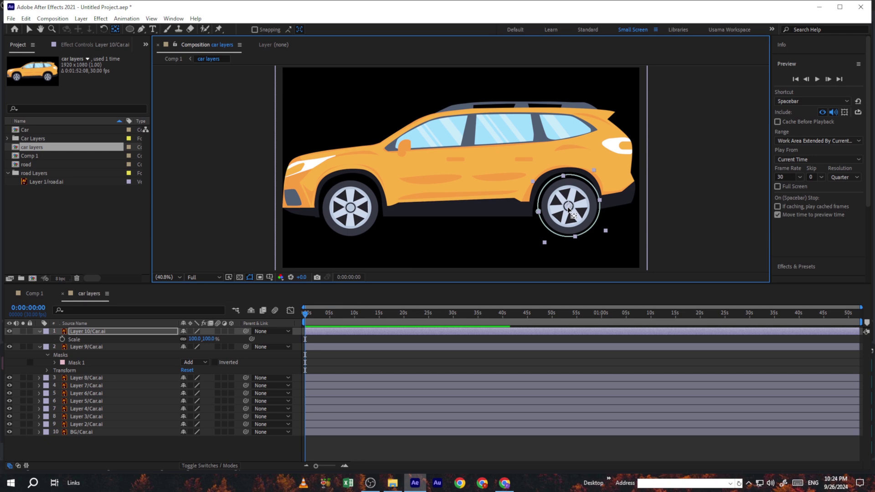
click(26, 31)
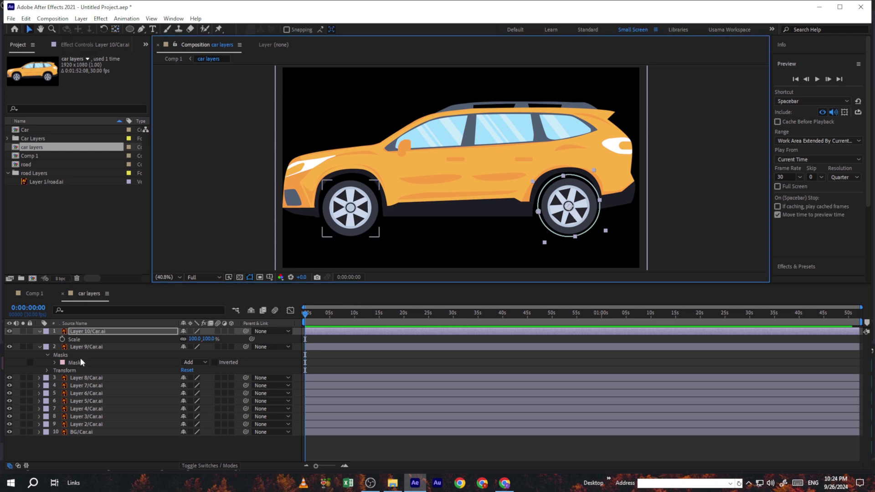
Step: Add a Rotation keyframe to Layer 10/Car.ai at the first frame and move the current time to 0:00:05:01
click(88, 331)
key(alt+shift+r)
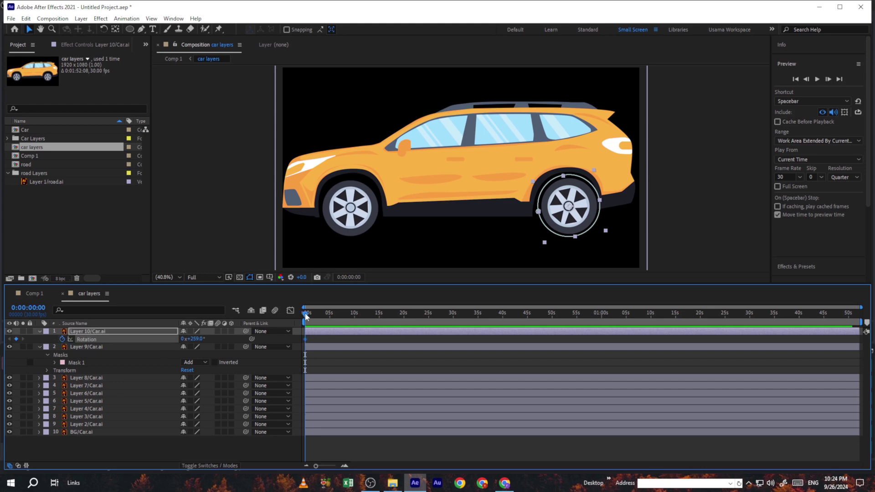
drag(305, 314, 331, 319)
key(shift+Page_Down)
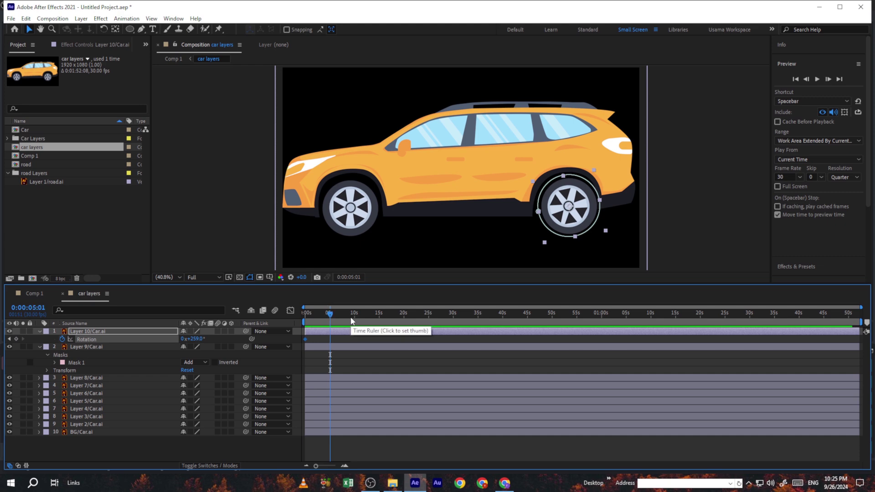
Step: Set the Rotation of Layer 10/Car.ai to -276° at 0:00:05:00 and return the current time to the first frame
key(Page_Up)
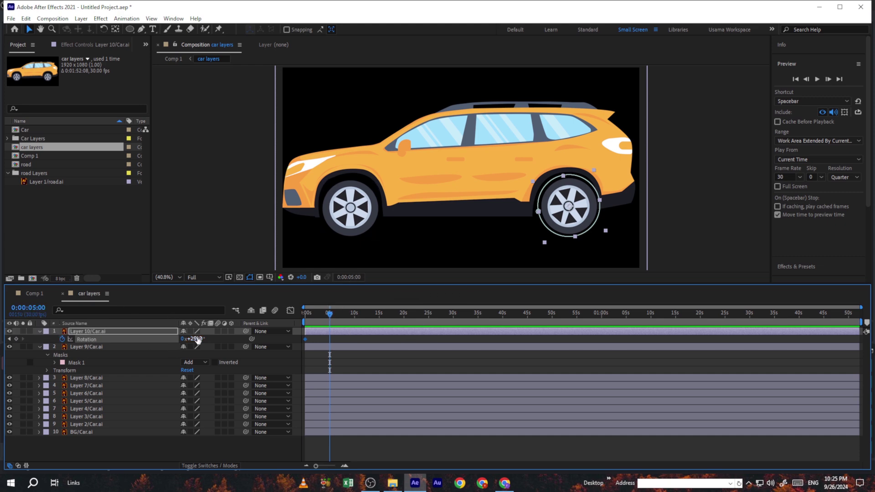
drag(185, 338, 122, 339)
drag(330, 316, 292, 315)
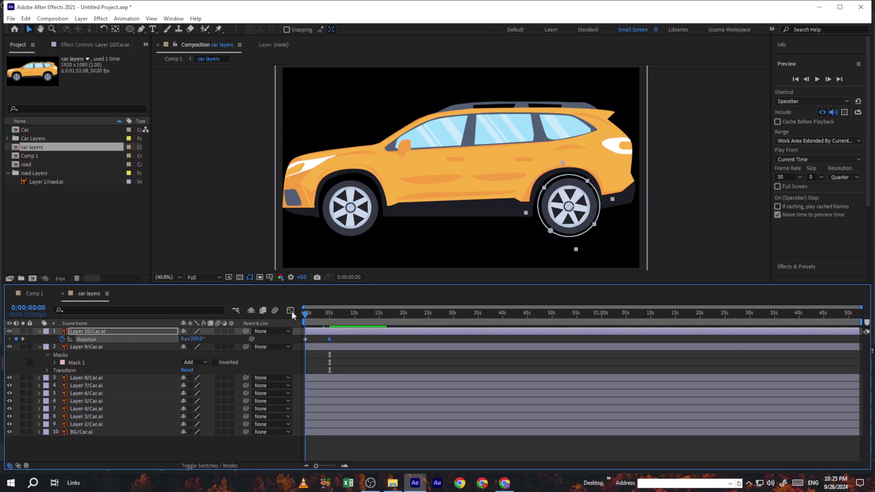
Step: Add a Rotation keyframe to the front wheel layer, Layer 9/Car.ai, at the first frame of the car layers precomp
click(346, 235)
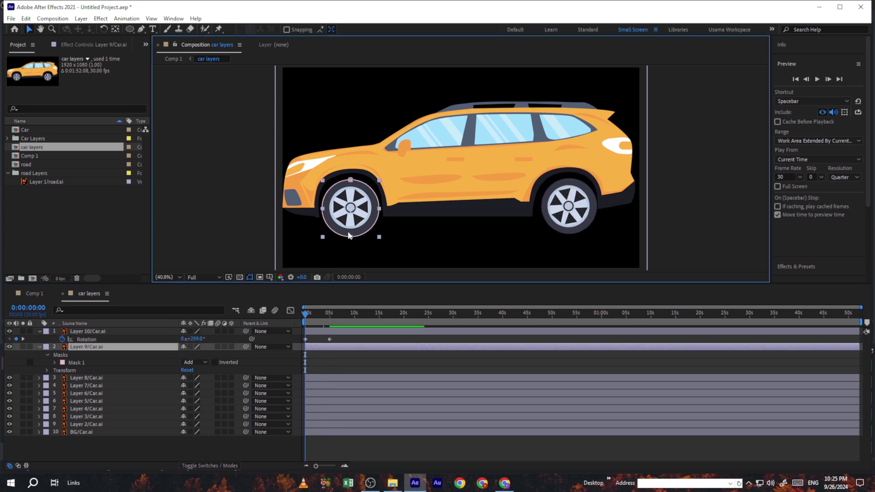
click(39, 347)
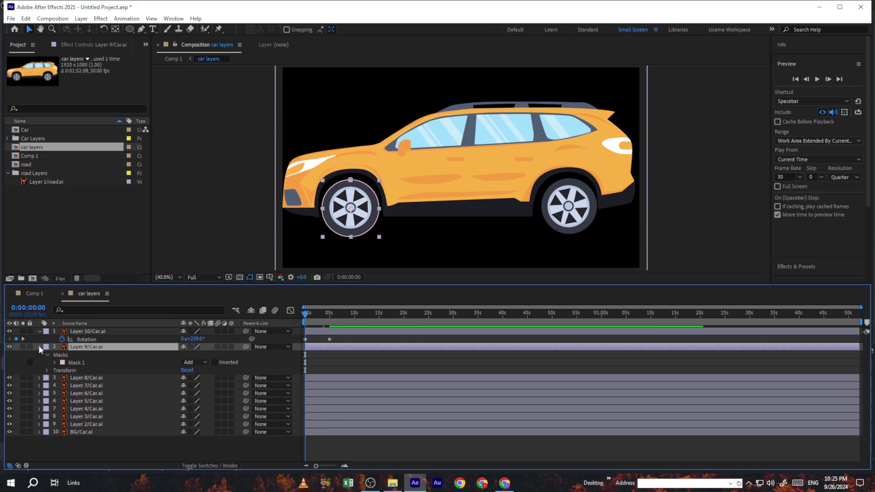
click(48, 371)
click(62, 401)
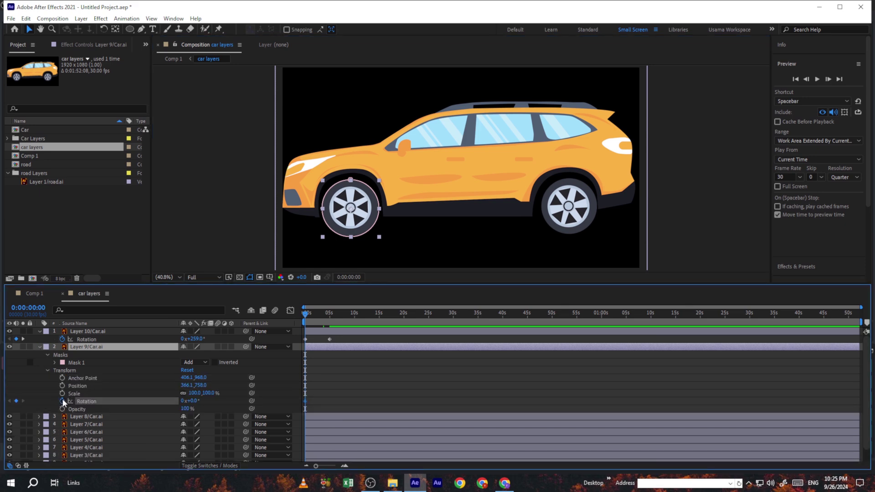
Step: Set the Rotation of Layer 9/Car.ai to -276° at 0:00:05:00
drag(305, 316, 329, 315)
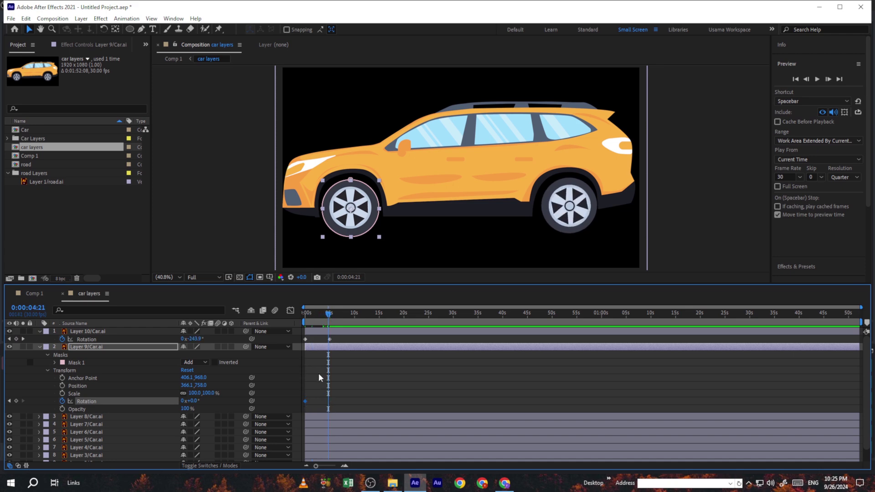
key(k)
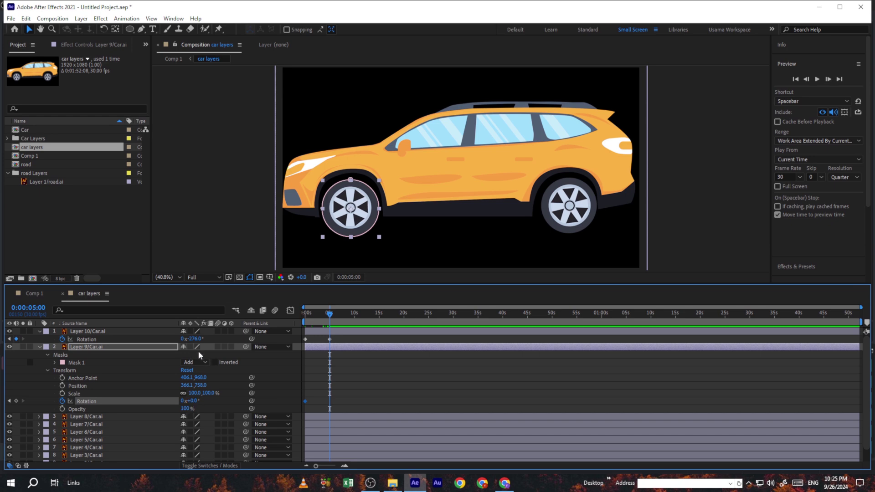
click(192, 401)
text(-276)
key(Return)
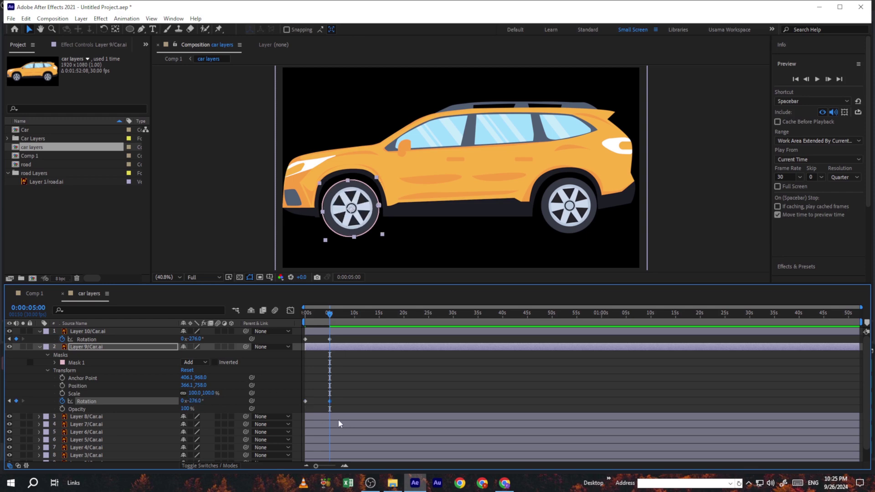
Step: Scrub the car layers precomp from the first frame to 0:00:04:05 to check the rotation of both wheels
drag(329, 313, 305, 319)
click(583, 218)
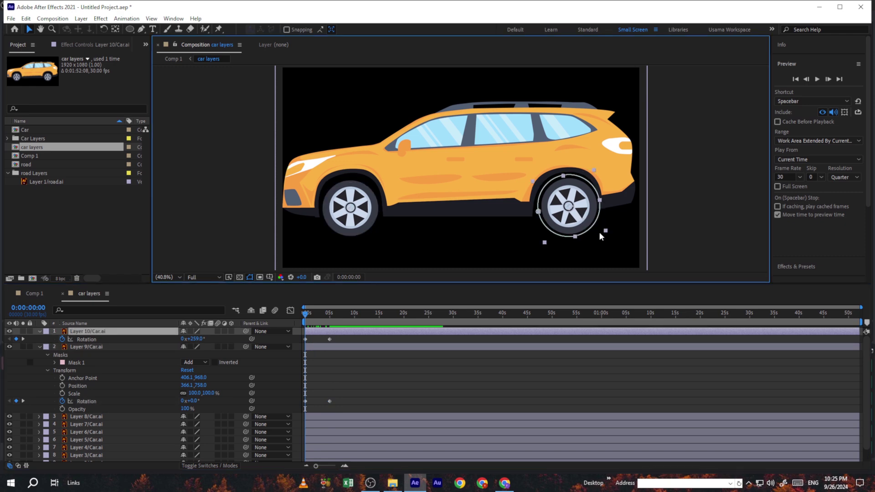
click(236, 216)
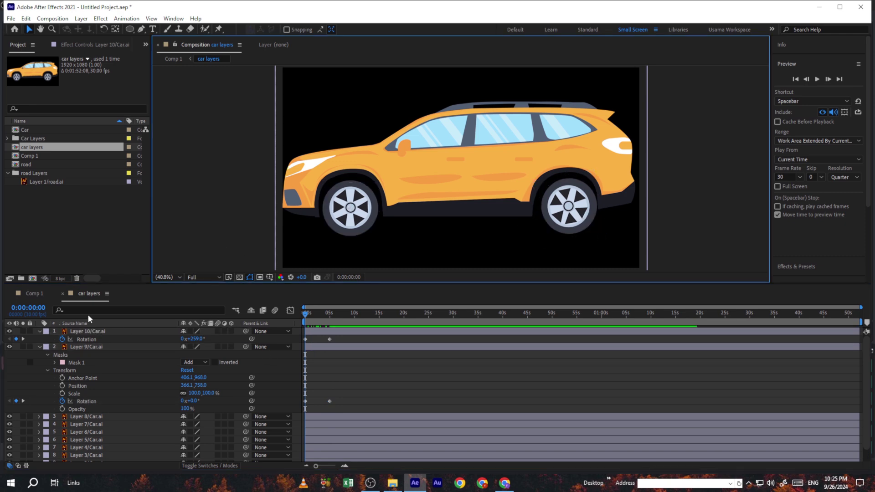
click(39, 295)
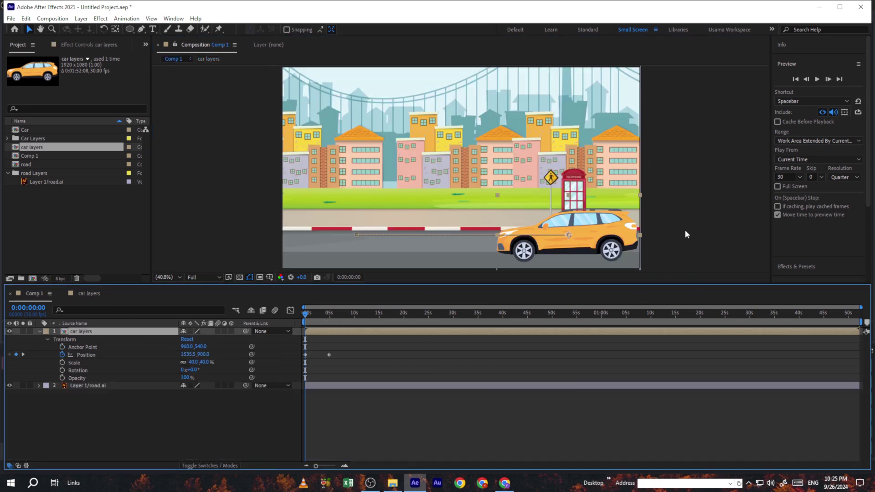
click(91, 293)
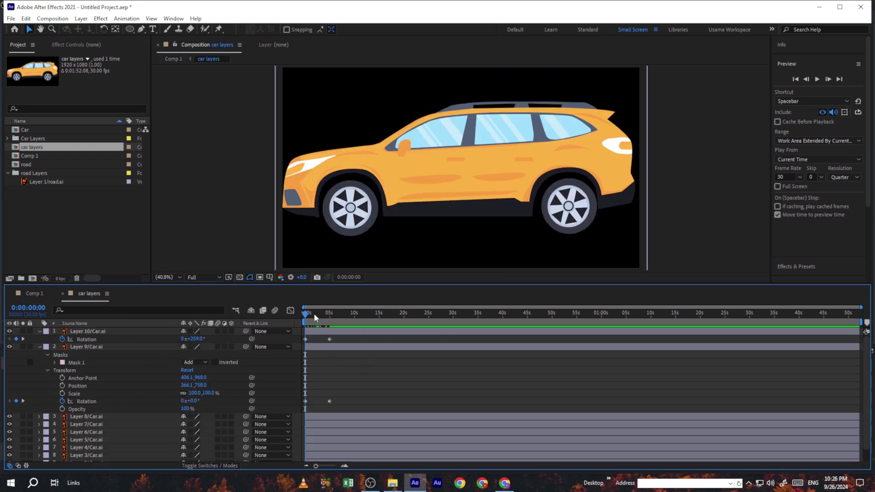
drag(313, 318, 325, 319)
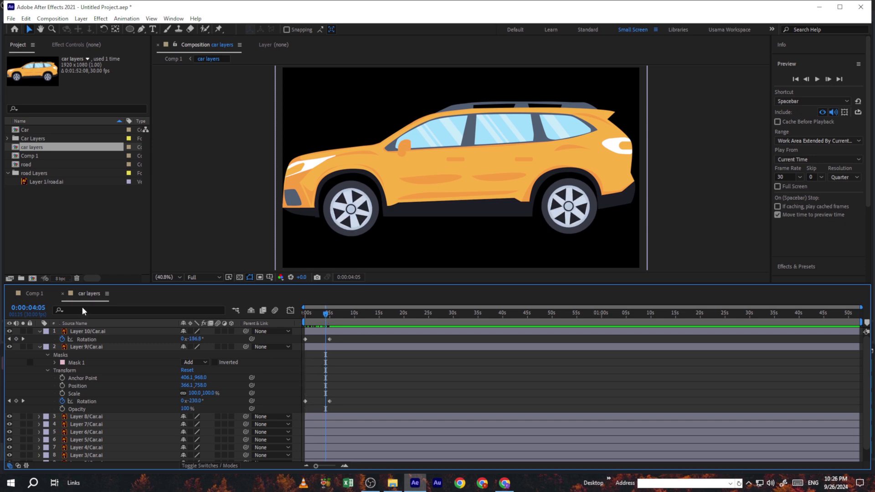
Step: Preview Comp 1 from the first frame twice to check the wheels turning while the car drives along the road
click(32, 294)
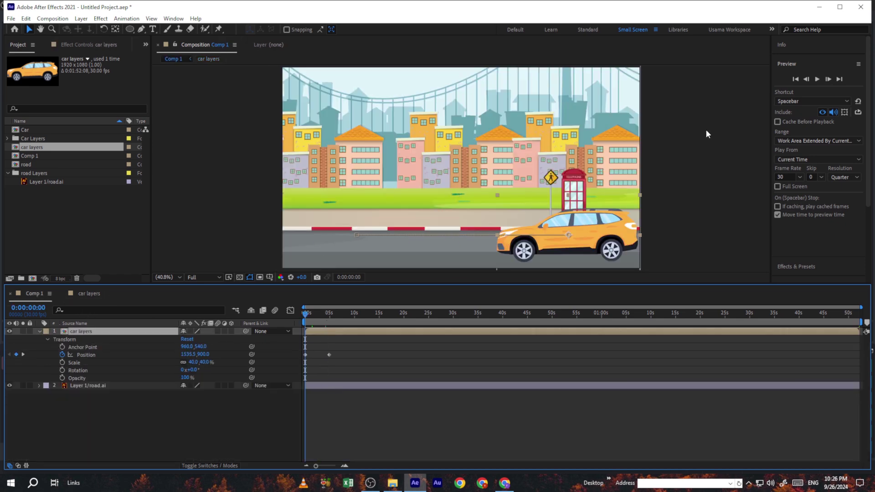
click(817, 79)
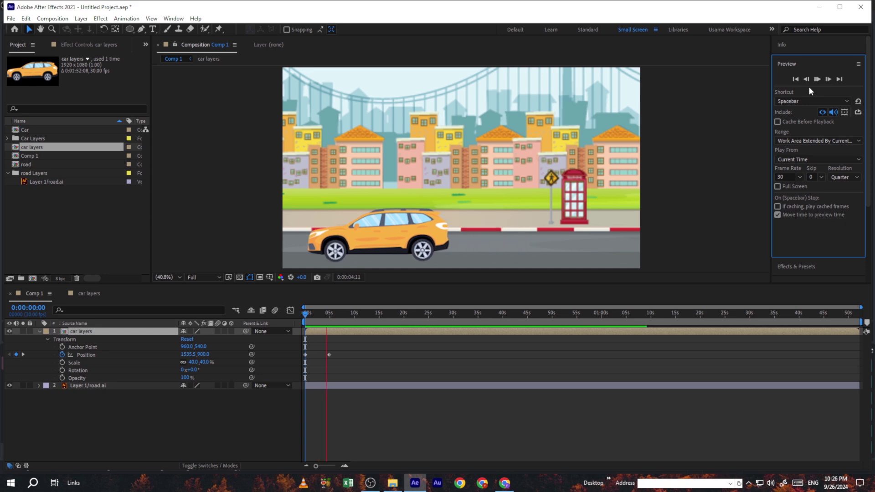
click(700, 179)
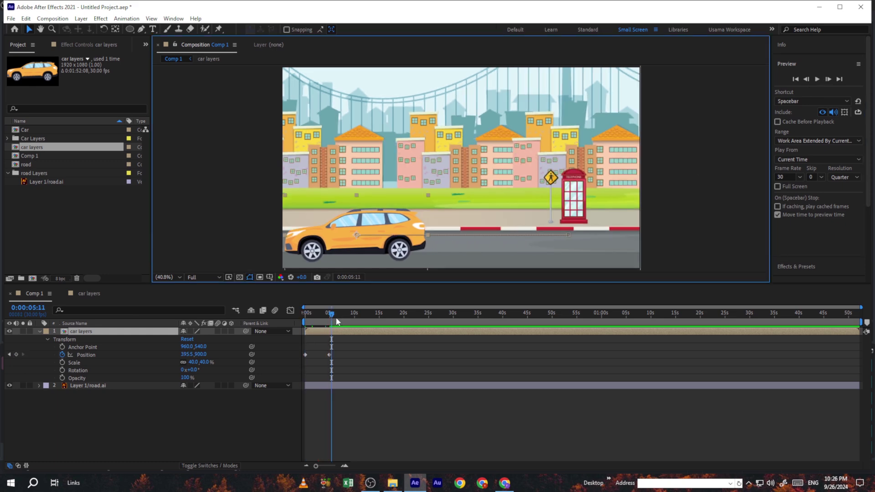
drag(337, 321, 297, 319)
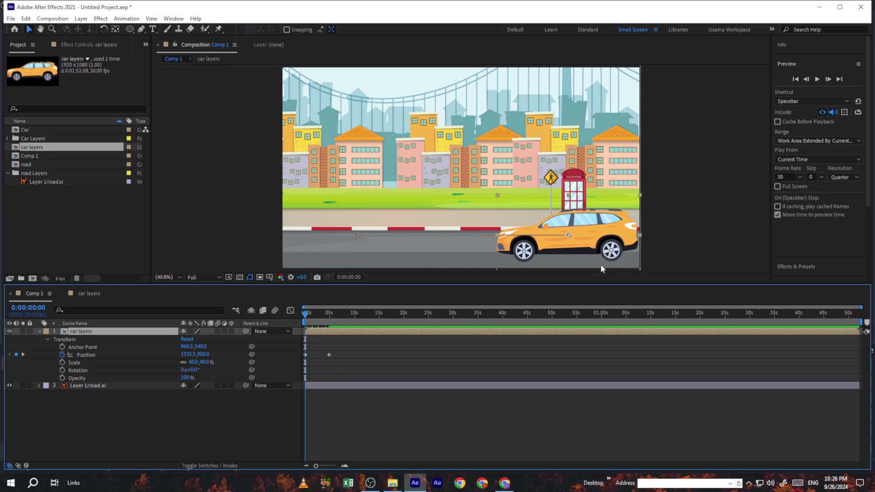
key(space)
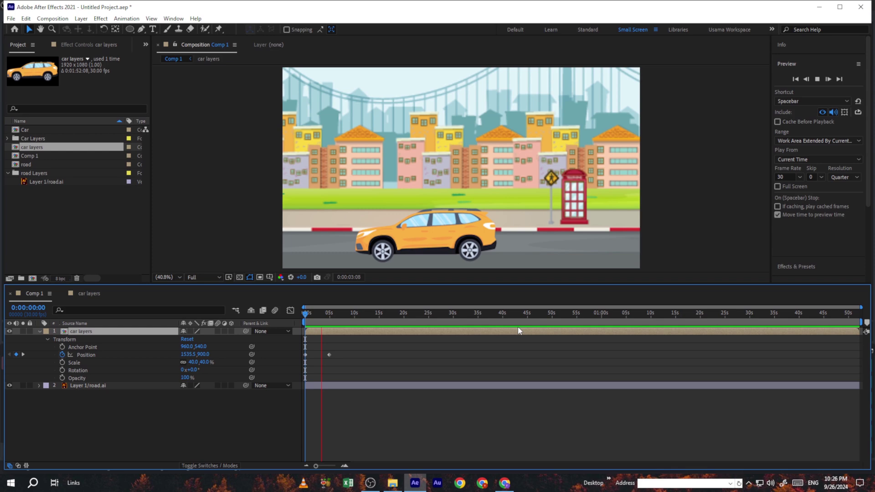
key(space)
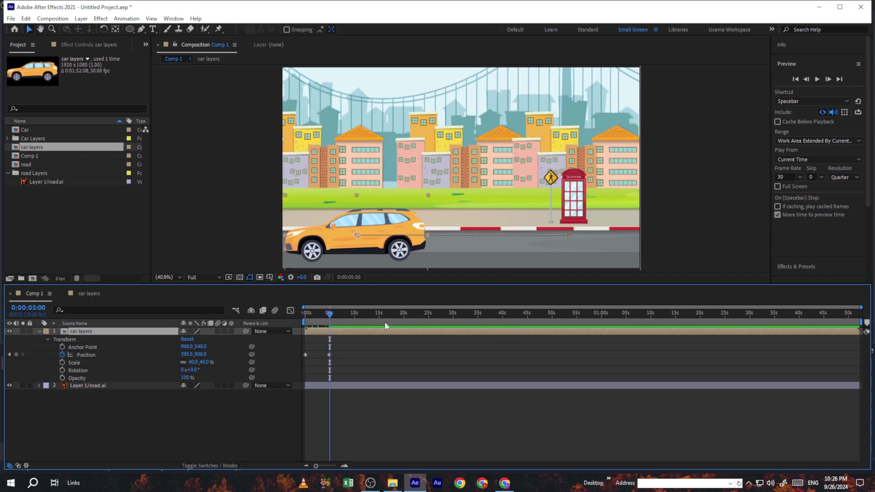
Step: Decrease the keyframed Rotation value of the front wheel layer, Layer 9/Car.ai, in the car layers precomp
double_click(352, 334)
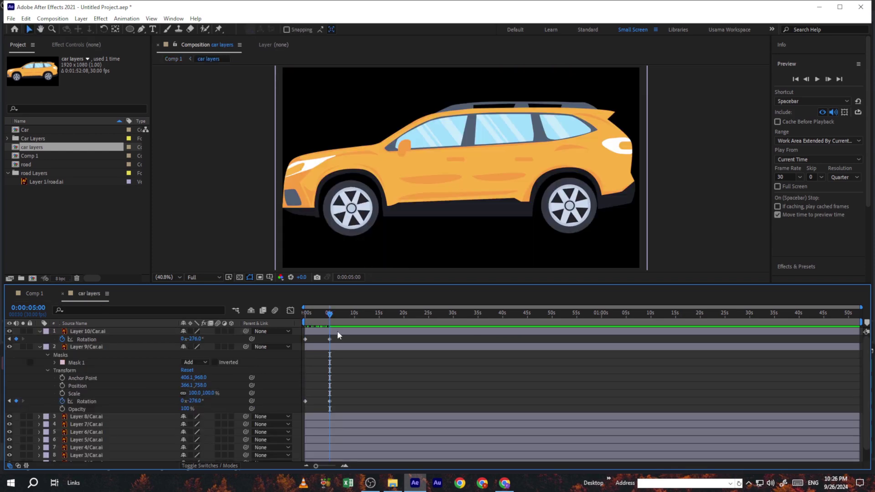
click(329, 402)
key(Home)
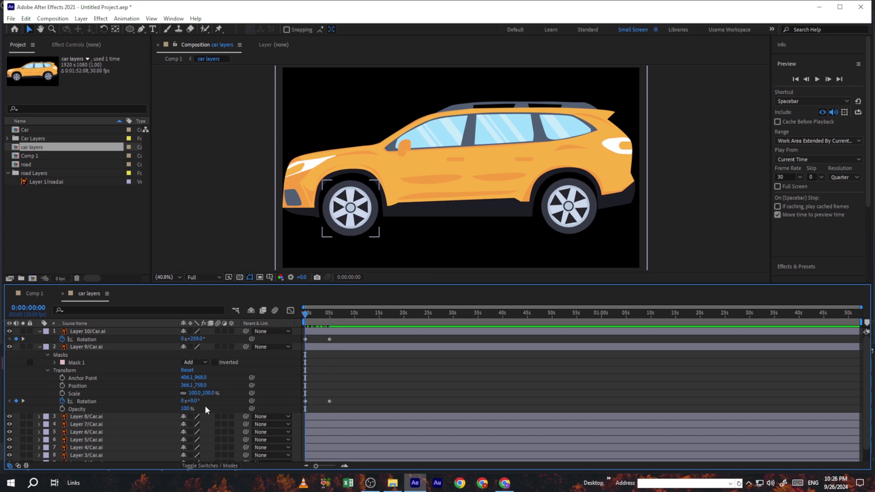
key(k)
drag(198, 402, 153, 399)
Step: Preview Comp 1 from the first frame to check the car with the adjusted front wheel rotation
click(34, 293)
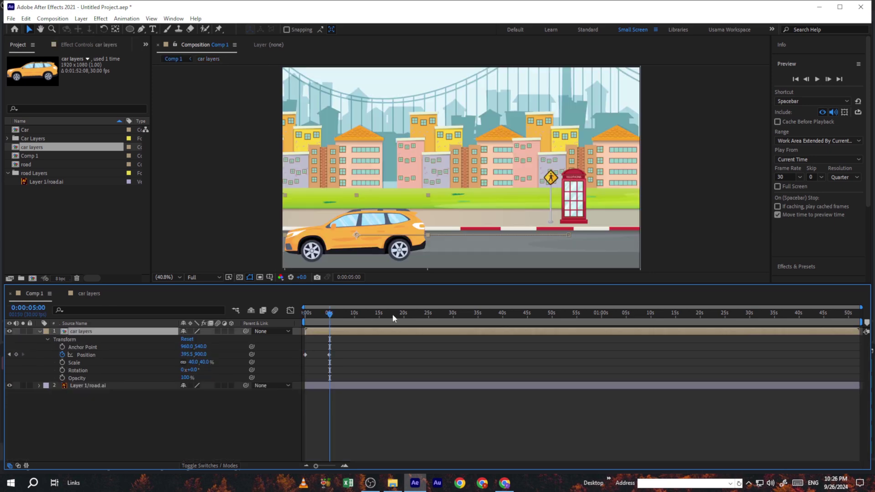
click(307, 314)
key(space)
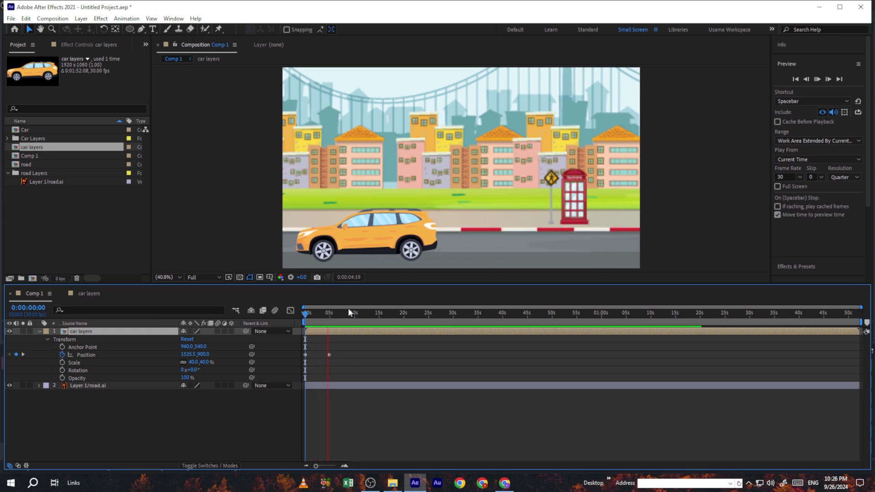
key(space)
Step: Add a Position keyframe to the background layer, Layer 1/road.ai, at the first frame of Comp 1
click(252, 238)
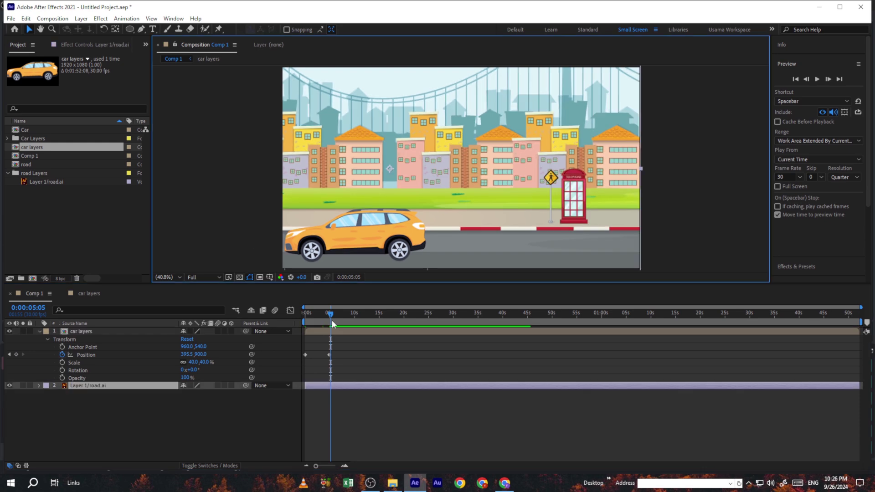
drag(331, 316, 303, 319)
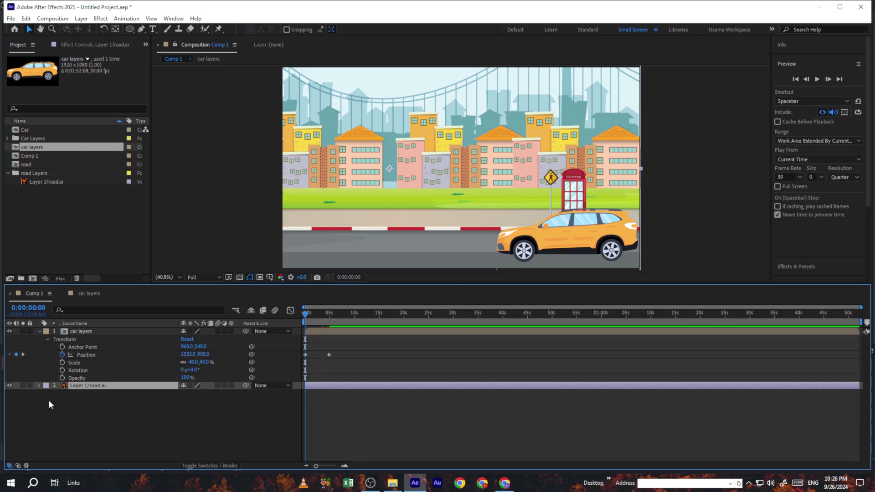
click(40, 386)
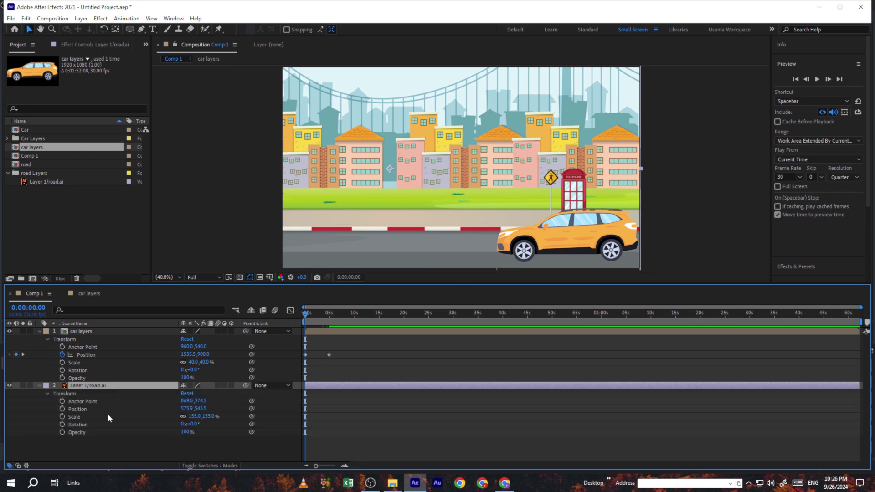
click(62, 409)
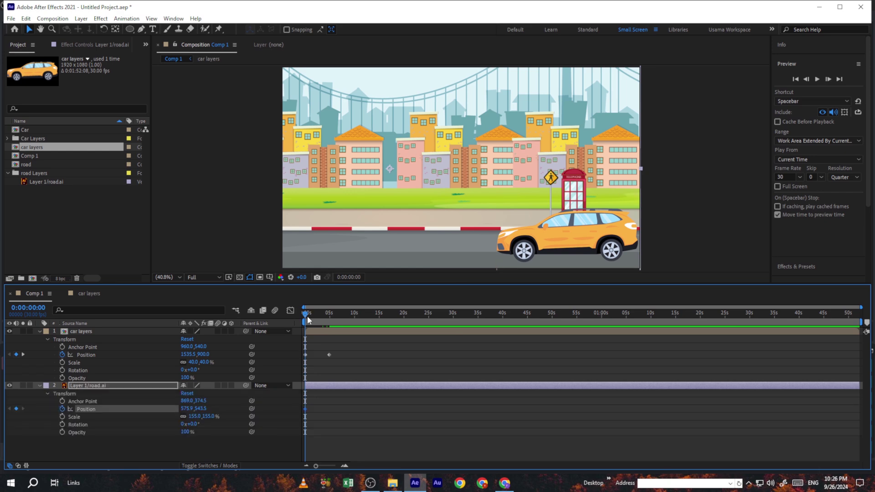
Step: Shift Layer 1/road.ai horizontally to the right at 0:00:04:27, to Position 1135.9, 543.5
drag(308, 319, 333, 316)
scroll(394, 233, down, 1)
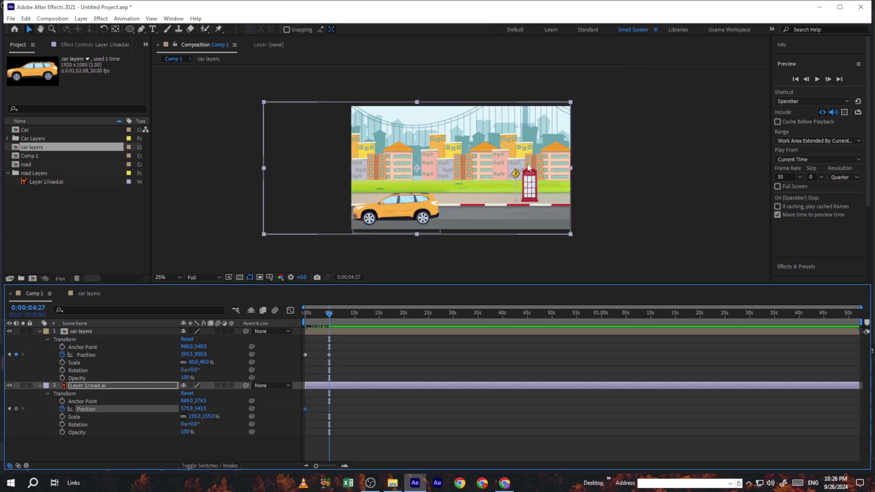
key(shift+Right)
key(shift+Right)
key(shift+Right)
key(shift+Right)
key(shift+Right)
key(shift+Right)
key(shift+Right)
key(shift+Right)
key(shift+Right)
key(shift+Right)
key(shift+Right)
key(shift+Right)
key(shift+Right)
key(shift+Right)
key(shift+Right)
key(shift+Right)
key(shift+Right)
key(shift+Right)
key(shift+Right)
key(shift+Right)
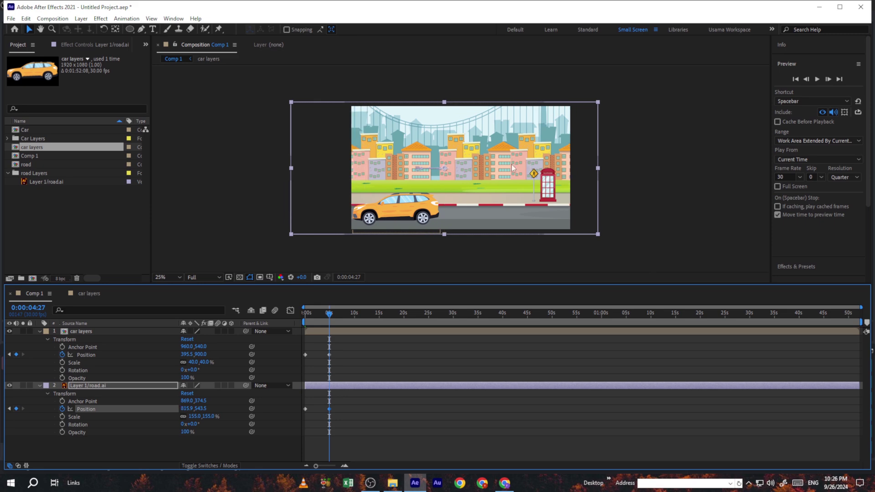
key(shift+Right)
key(shift+Right)
key(shift+Right)
key(shift+Right)
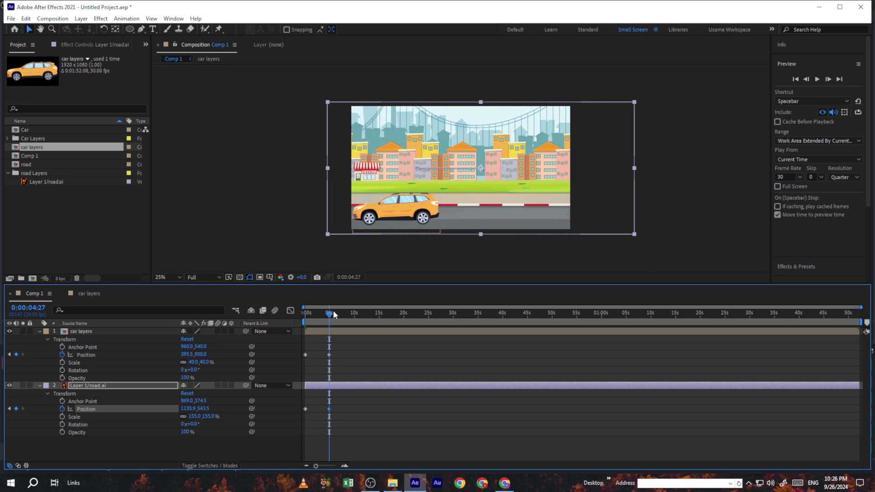
Step: Fit Comp 1 to the viewer and preview it from the first frame to check the moving background with the car
click(201, 277)
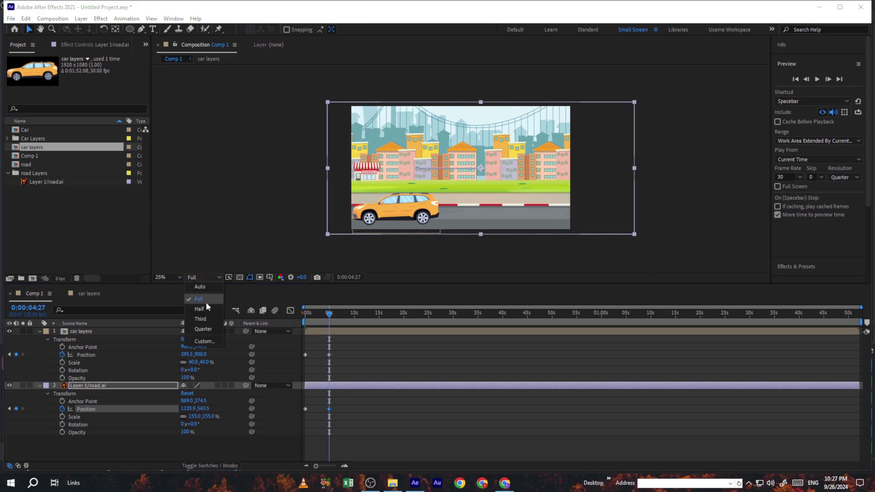
click(162, 277)
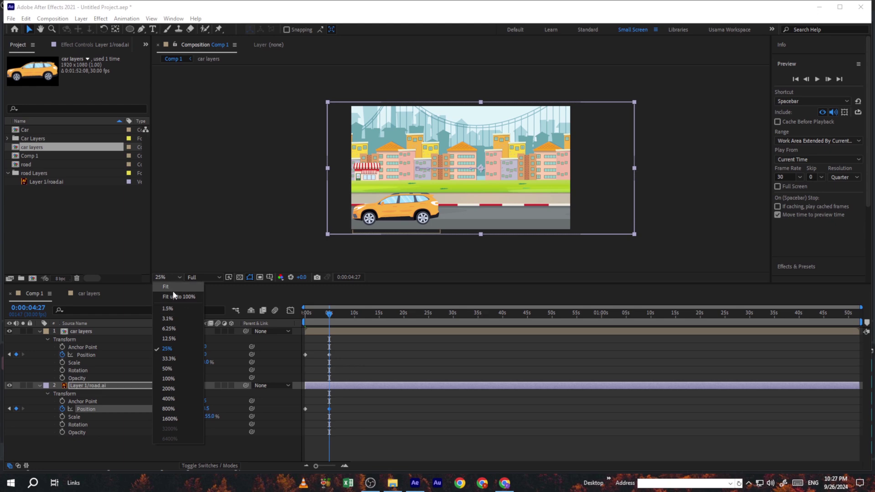
click(173, 290)
drag(326, 319, 293, 327)
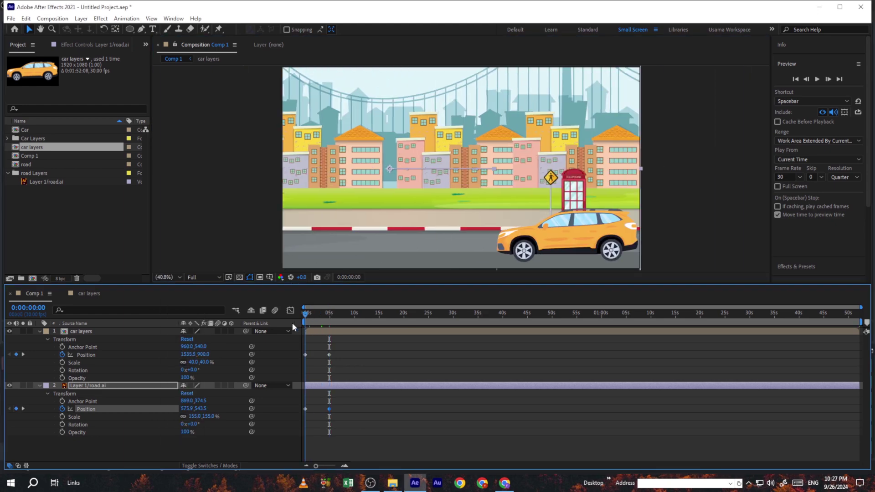
click(817, 80)
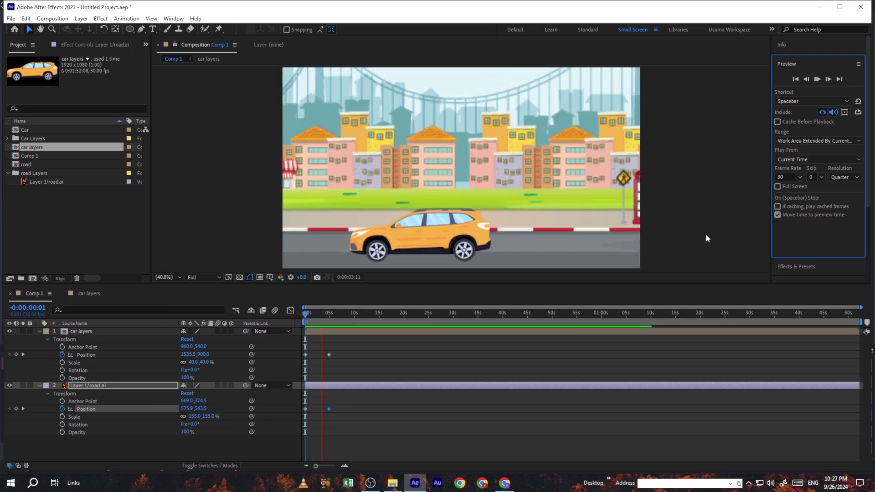
key(space)
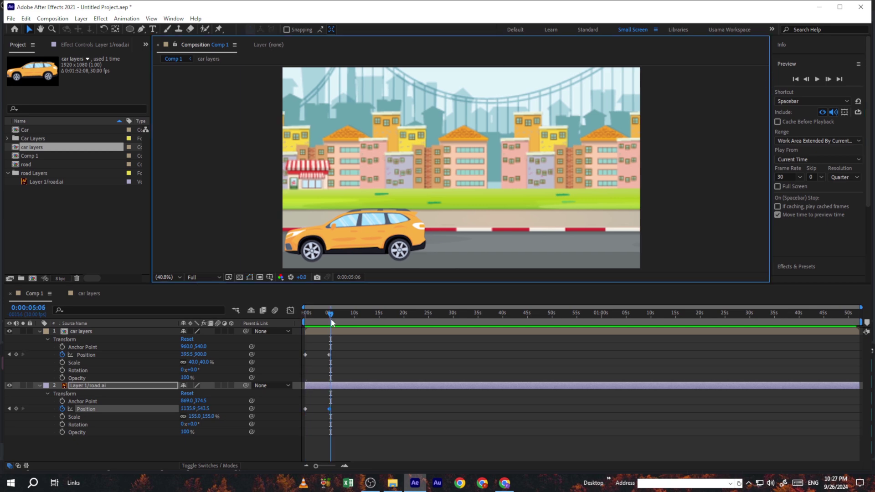
Step: Select the car layers layer and preview Comp 1 again from the first frame, stopping after the car's drive across the road
drag(330, 315, 281, 296)
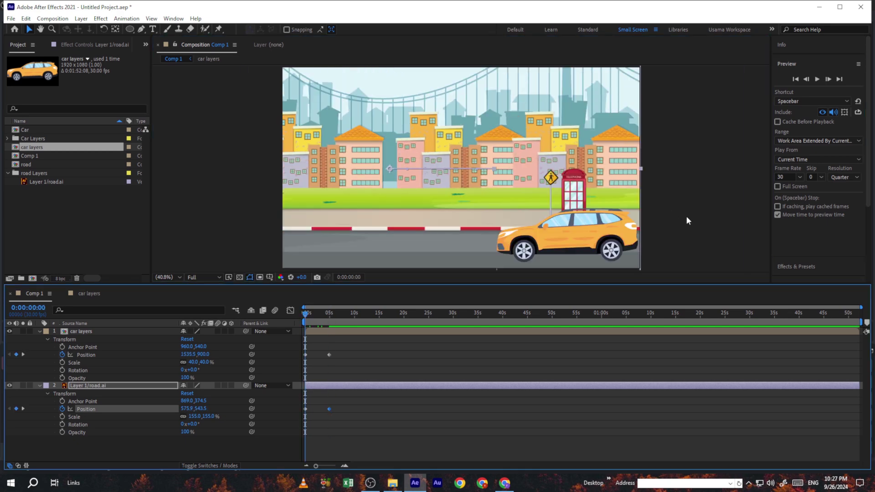
click(78, 333)
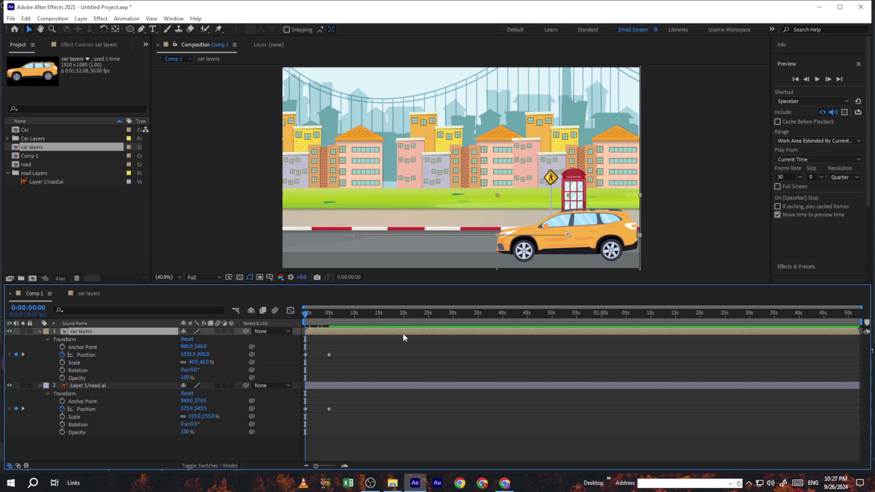
click(817, 79)
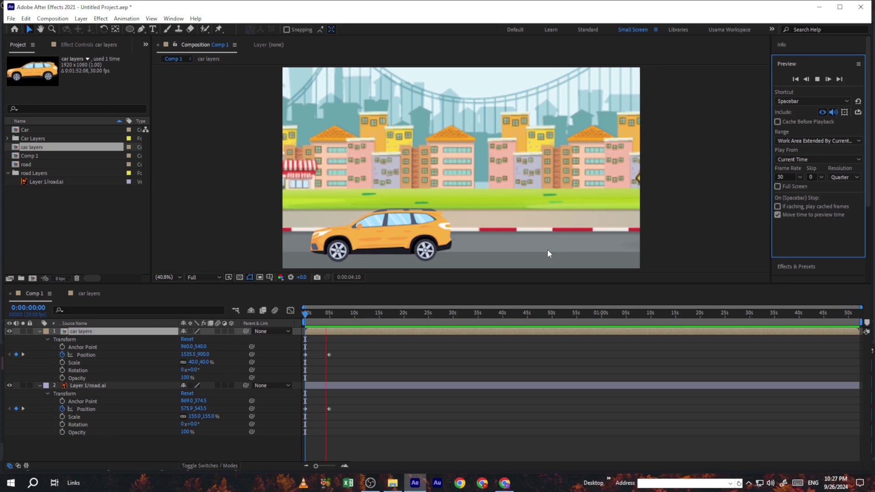
click(548, 249)
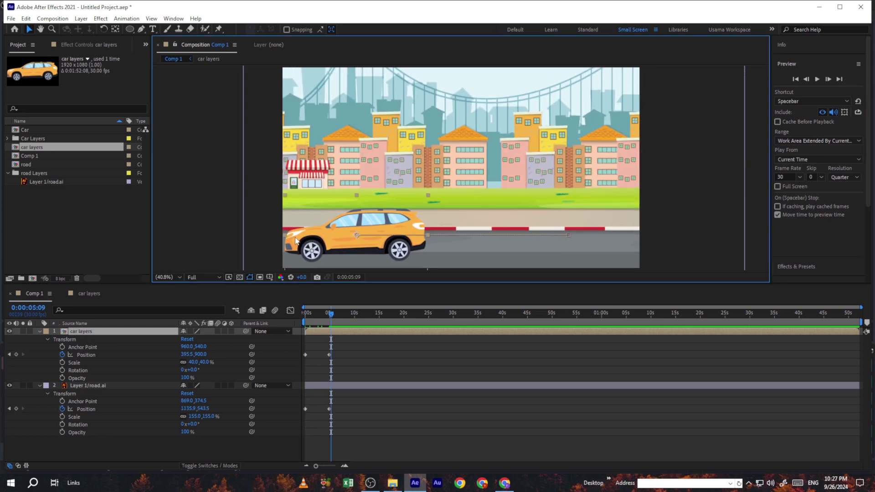
Step: Collapse the properties of both the car layers and Layer 1/road.ai layers in Comp 1
key(comma)
key(comma)
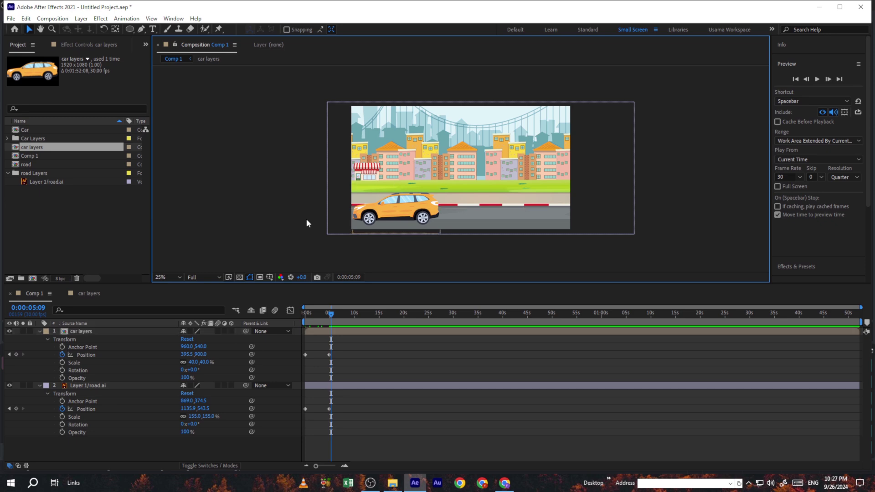
click(39, 332)
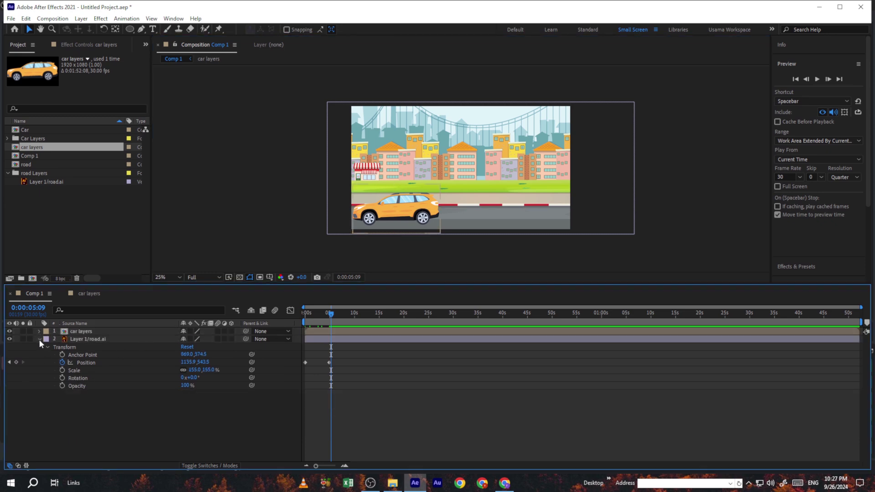
click(39, 339)
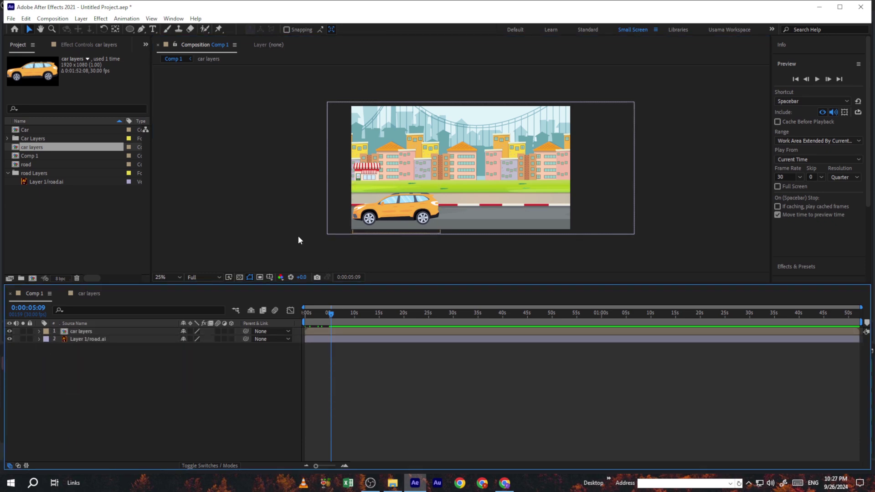